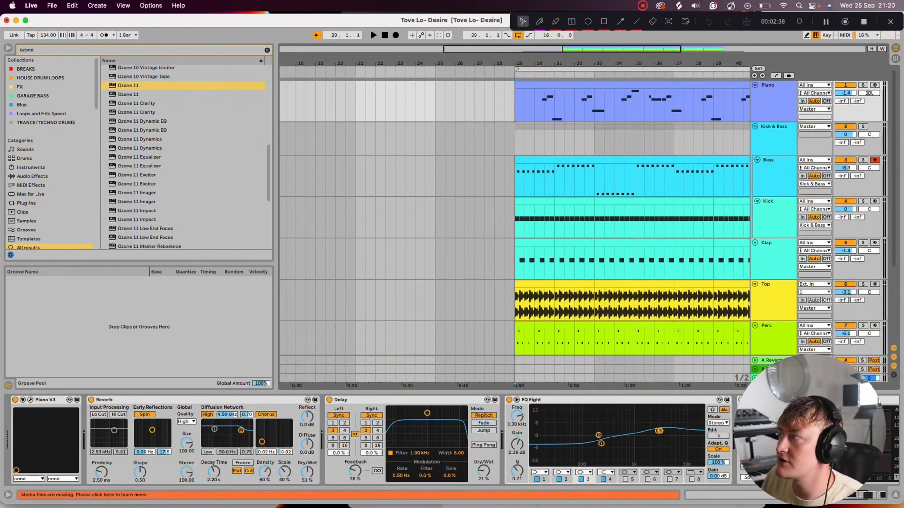
- Solo the Piano track and open its Piano V3 plug-in window
left_click(862, 85)
left_click(30, 400)
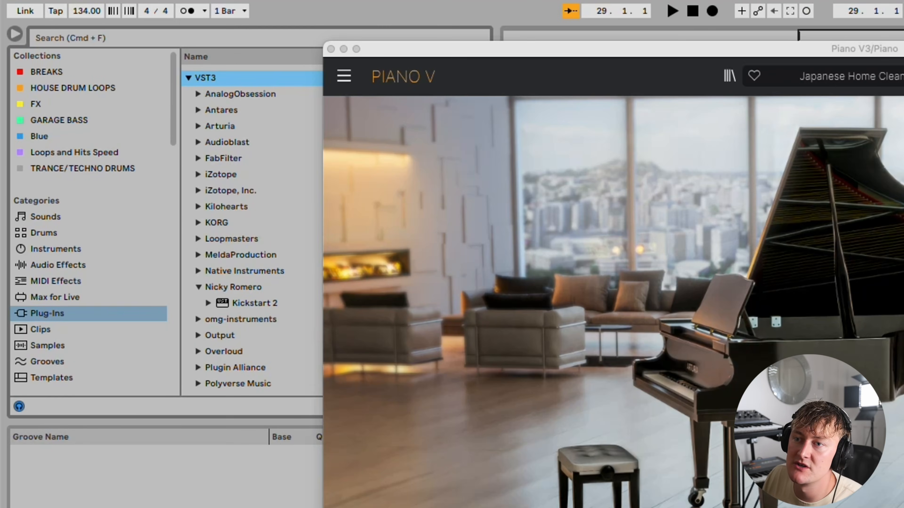
- Search the browser's instruments for "gran" and expand Simpler's Piano & Keys presets, closing the Piano V window when finished
left_click(56, 249)
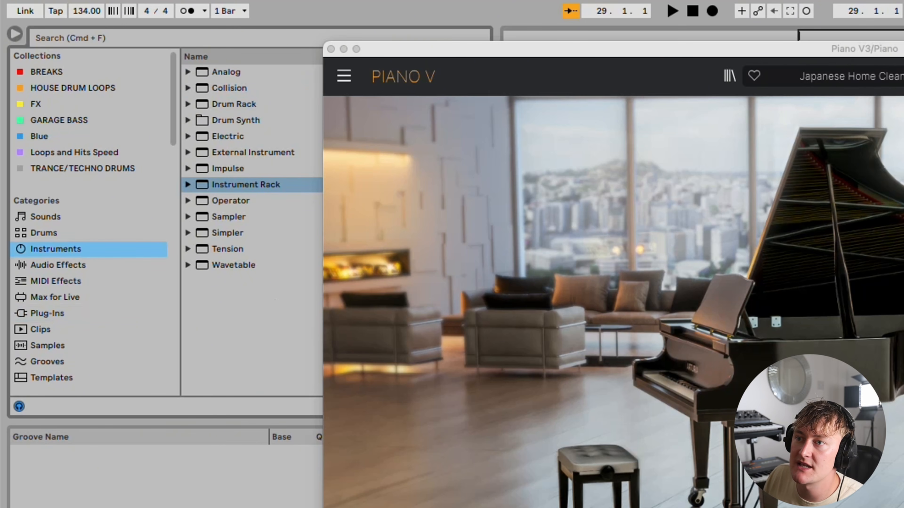
left_click(159, 43)
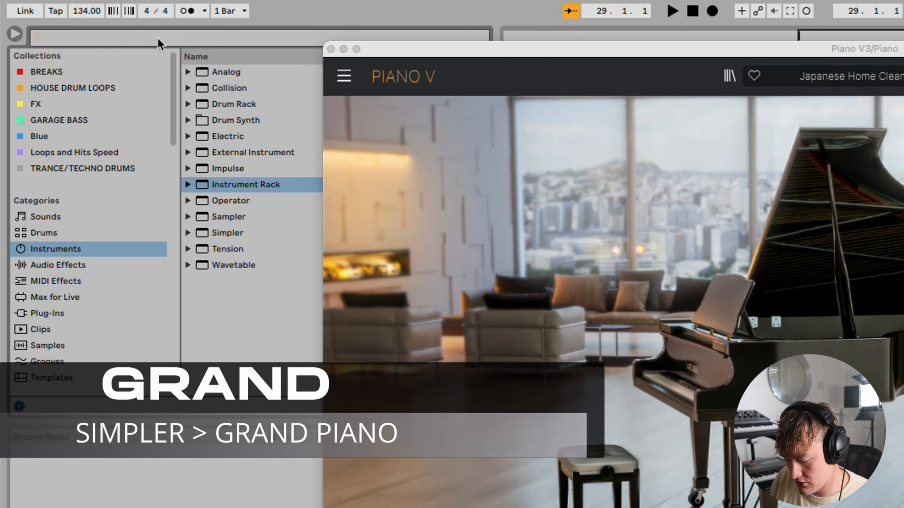
type("gran")
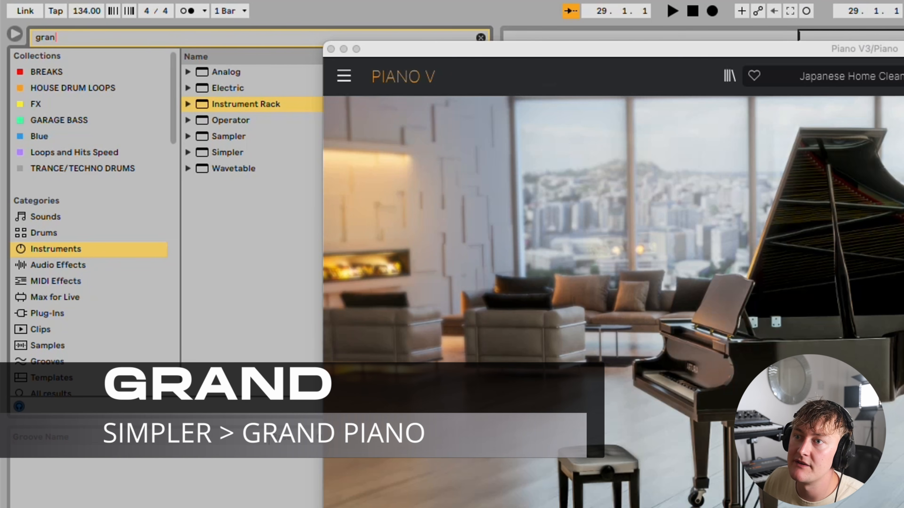
left_click(188, 152)
left_click(199, 168)
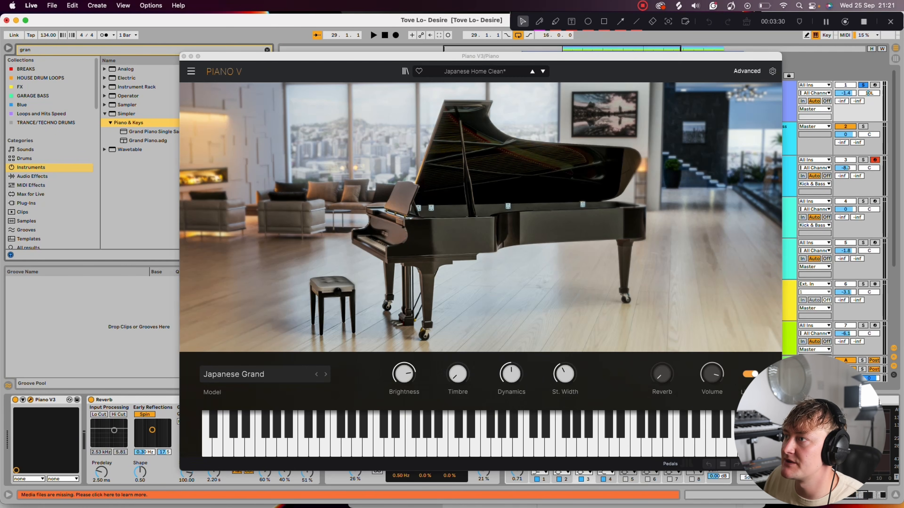
left_click(183, 56)
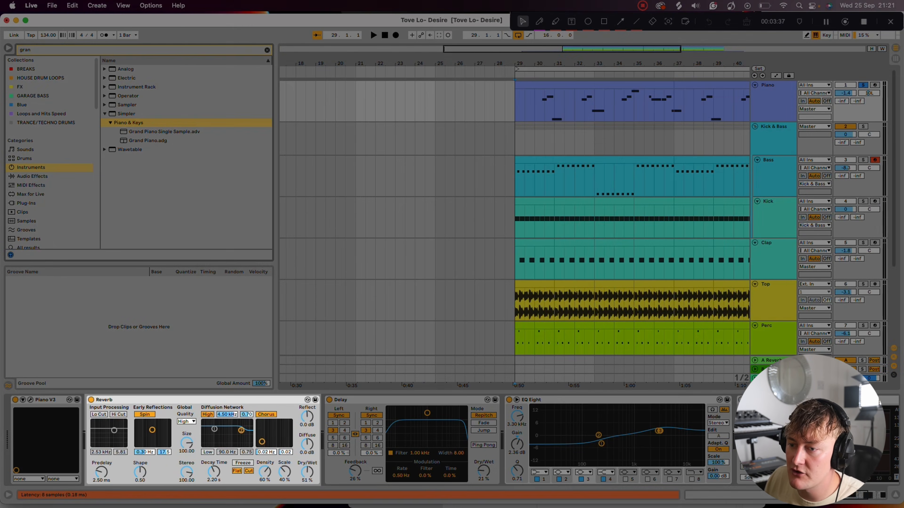
- Play the soloed piano and enable the Reverb in its device chain
key("space")
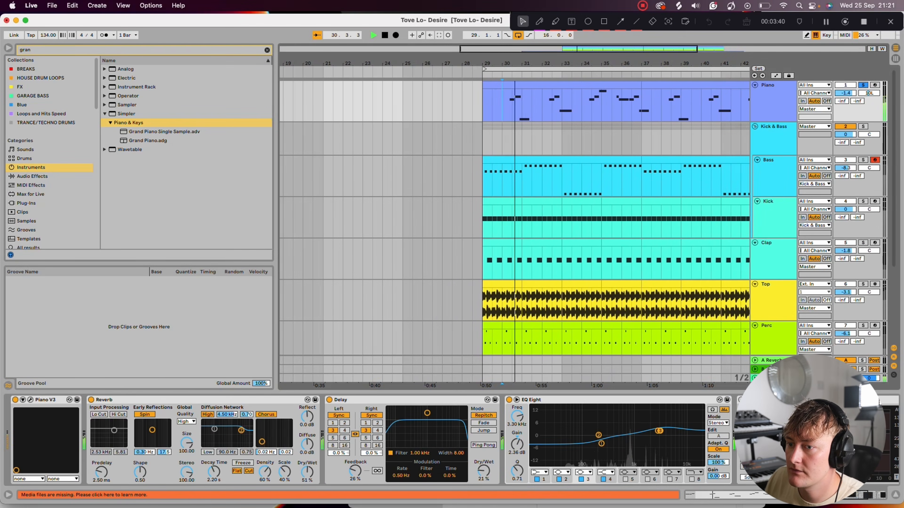
key("space")
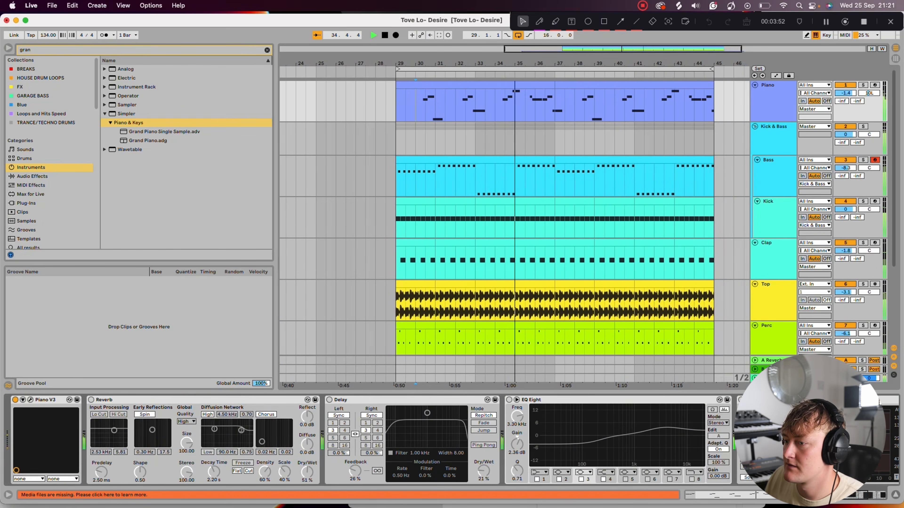
left_click(91, 400)
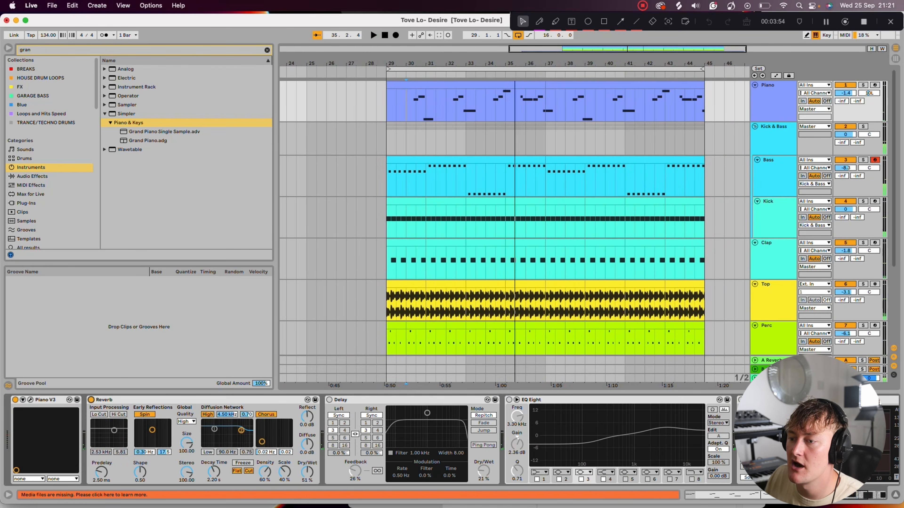
- Enable the piano's Delay during playback, setting its Feedback to 26% and Dry/Wet to 29%
key("space")
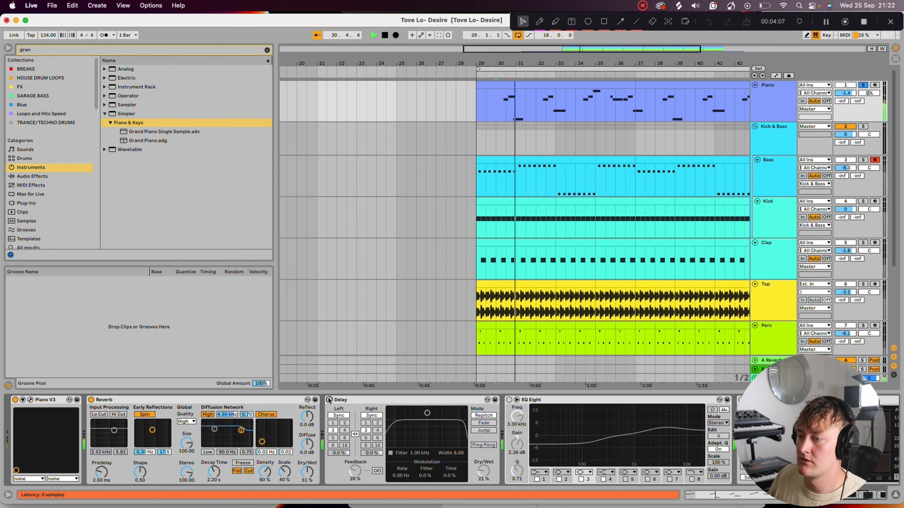
left_click(329, 400)
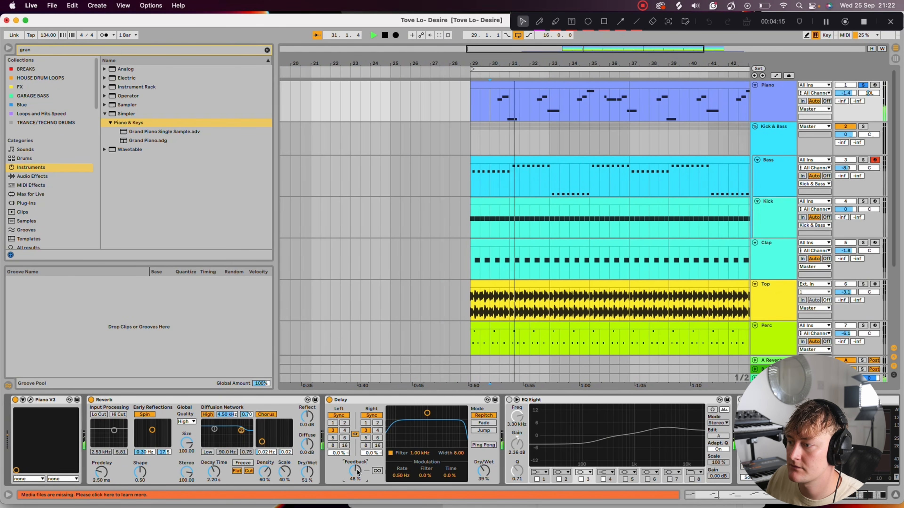
left_click_drag(357, 469, 357, 476)
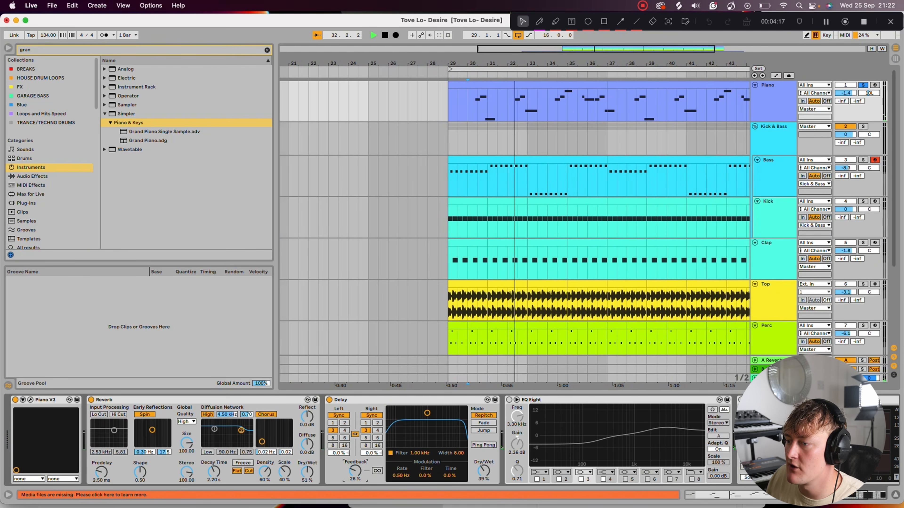
key("space")
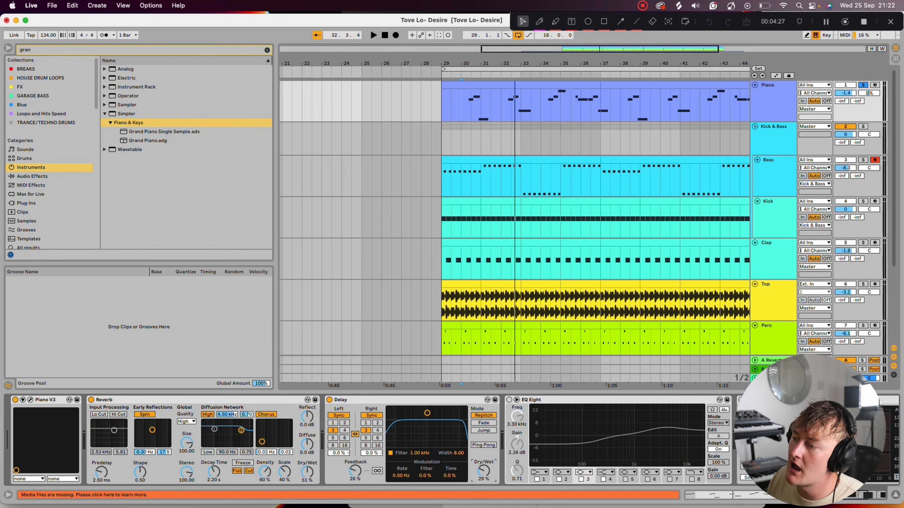
- Try the Delay's Ping Pong mode and switch it back off
left_click(483, 445)
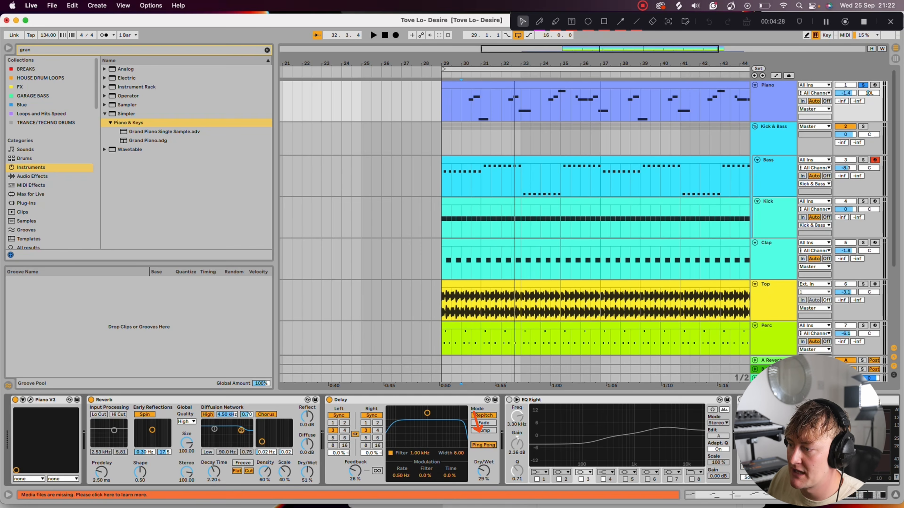
left_click(488, 447)
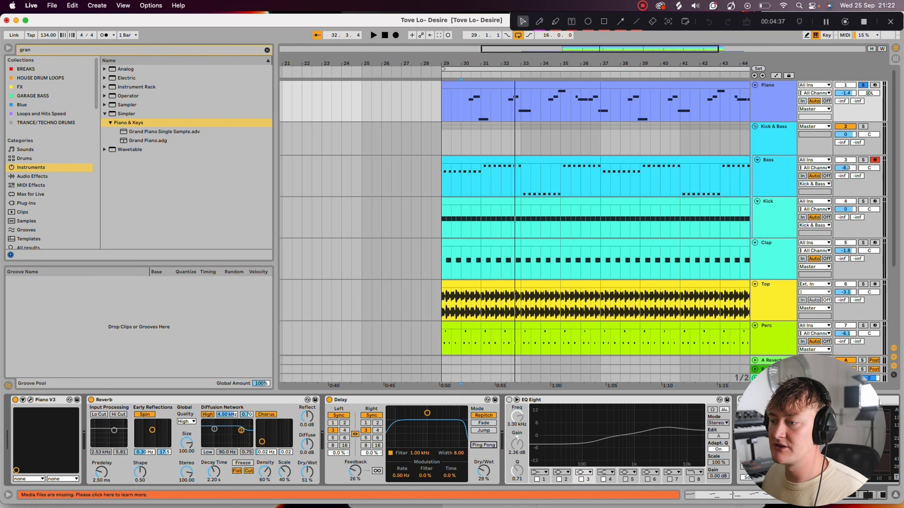
left_click(483, 445)
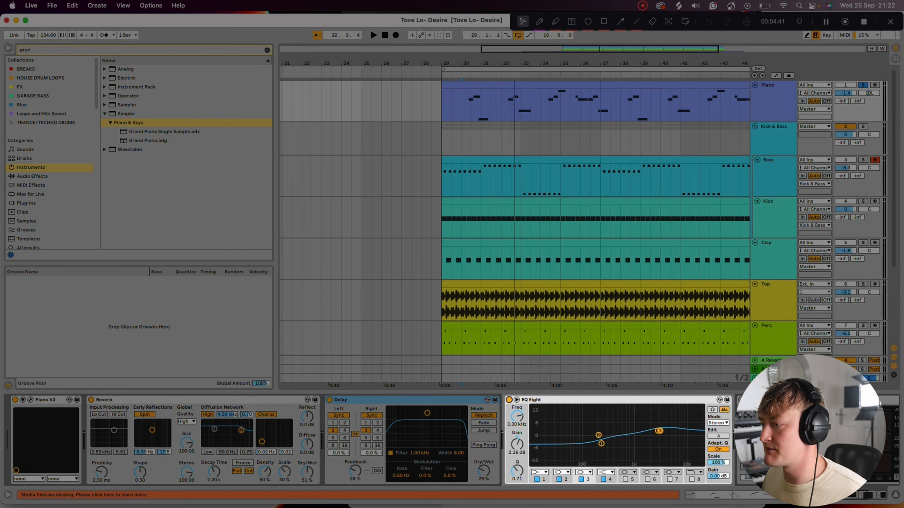
- Play the soloed piano and compare its sound with EQ Eight bypassed and enabled
key("space")
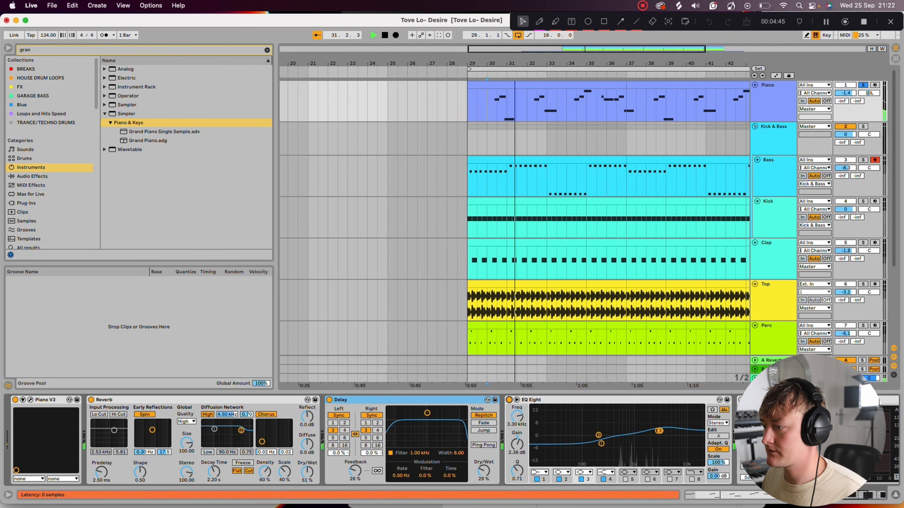
left_click(509, 400)
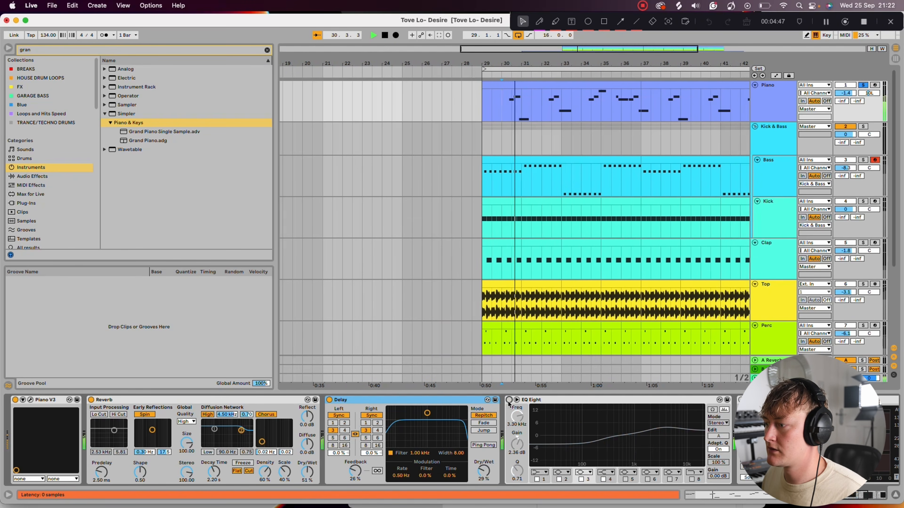
left_click(509, 400)
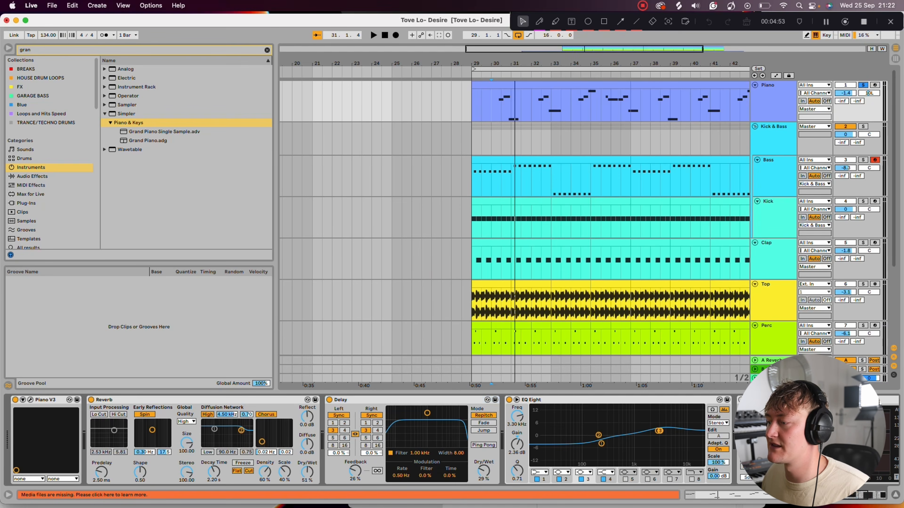
key("space")
key("space")
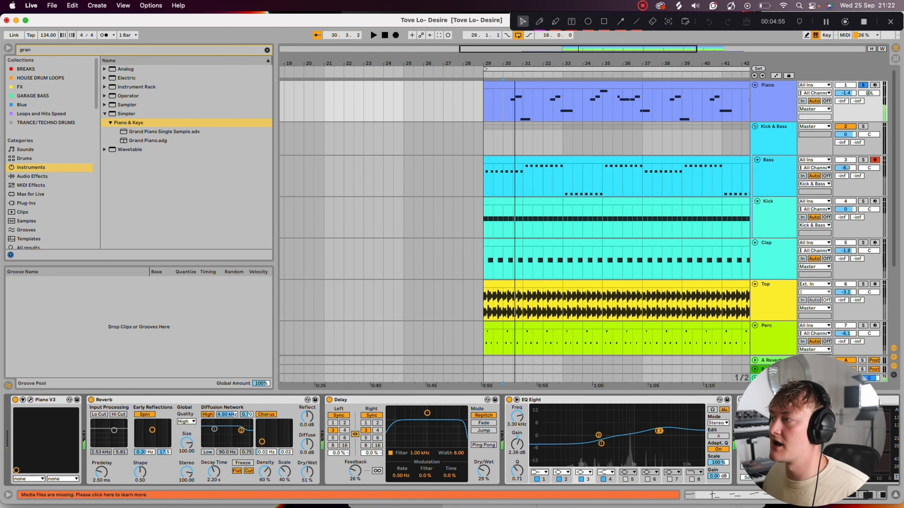
- Play the full mix and compare the piano with EQ Eight bypassed and enabled
key("space")
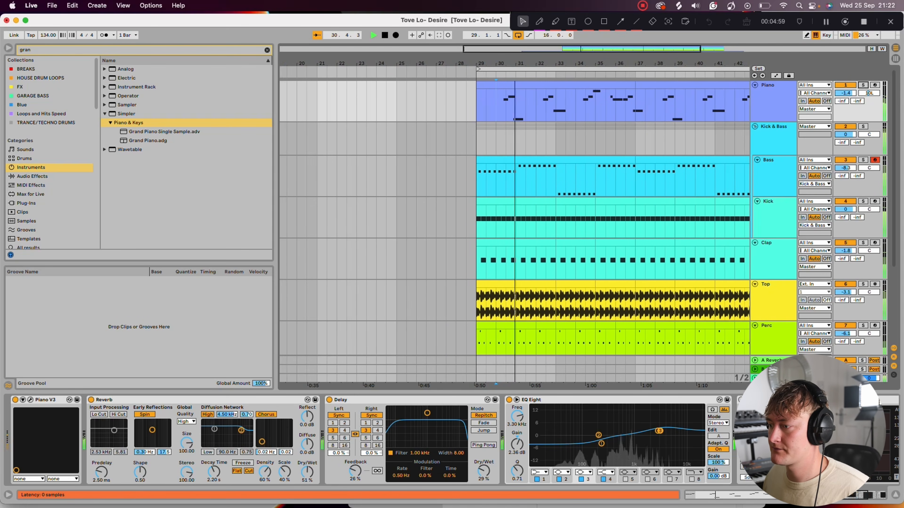
left_click(509, 400)
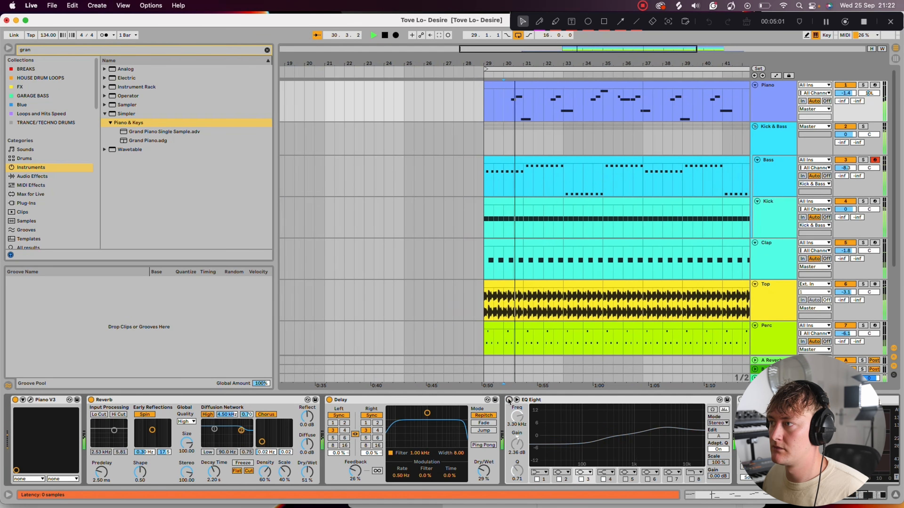
left_click(509, 399)
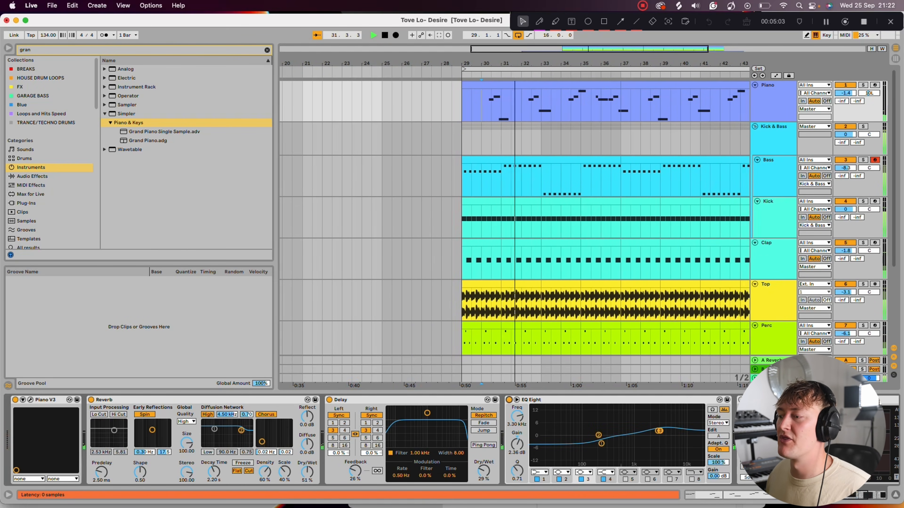
key("space")
- Examine the Kickstart 2 sidechain settings on the Piano track and close the plug-in window
scroll(377, 440, "right", 5)
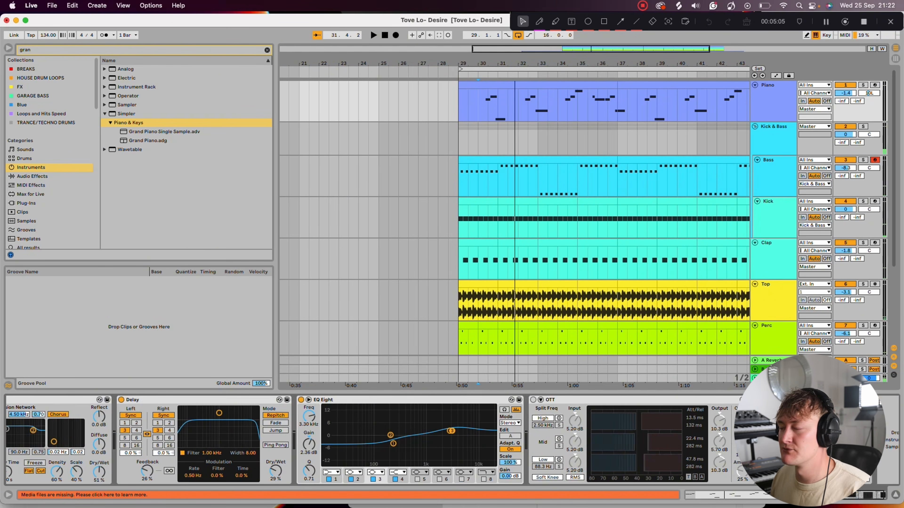
scroll(451, 440, "right", 1)
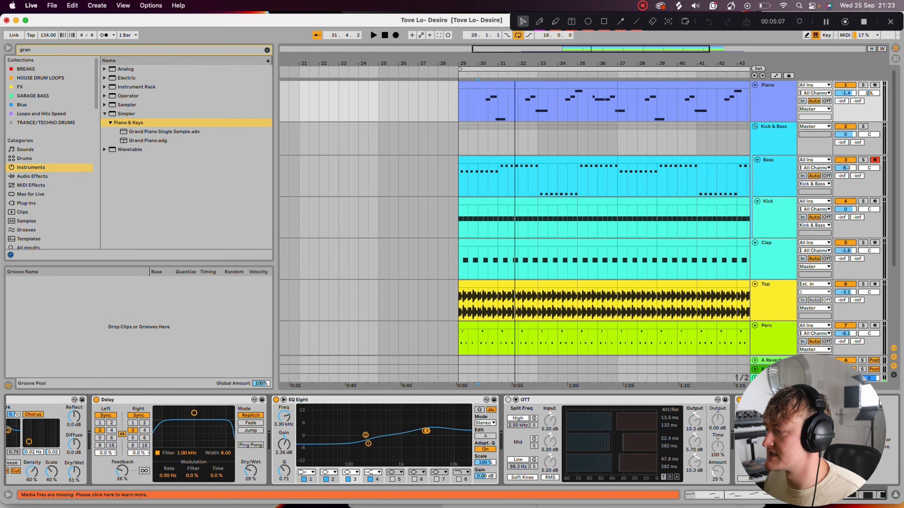
left_click(754, 400)
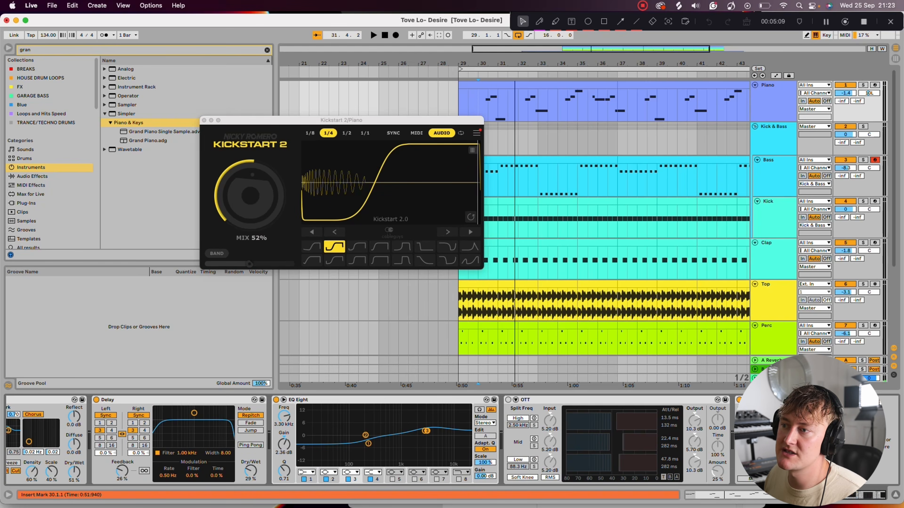
left_click(204, 121)
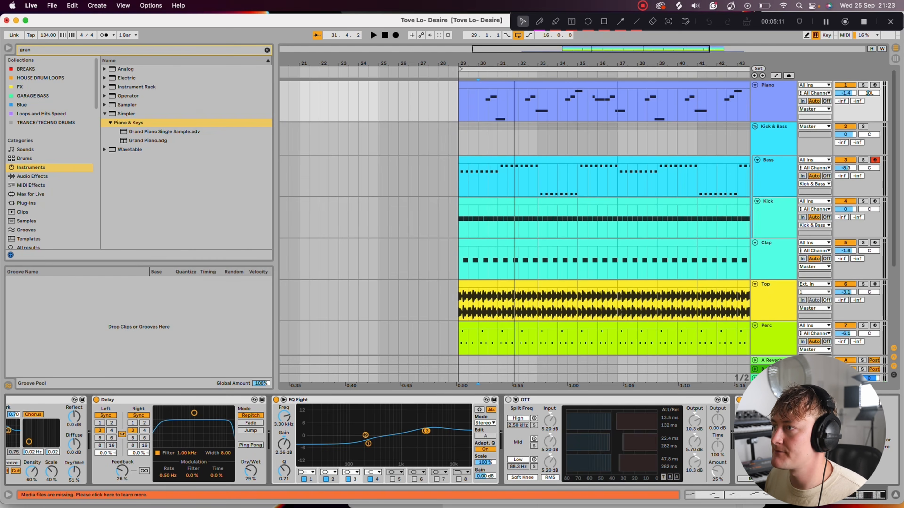
- Open the first Piano MIDI clip in the note editor and play through its melody
double_click(516, 85)
scroll(499, 356, "up", 1)
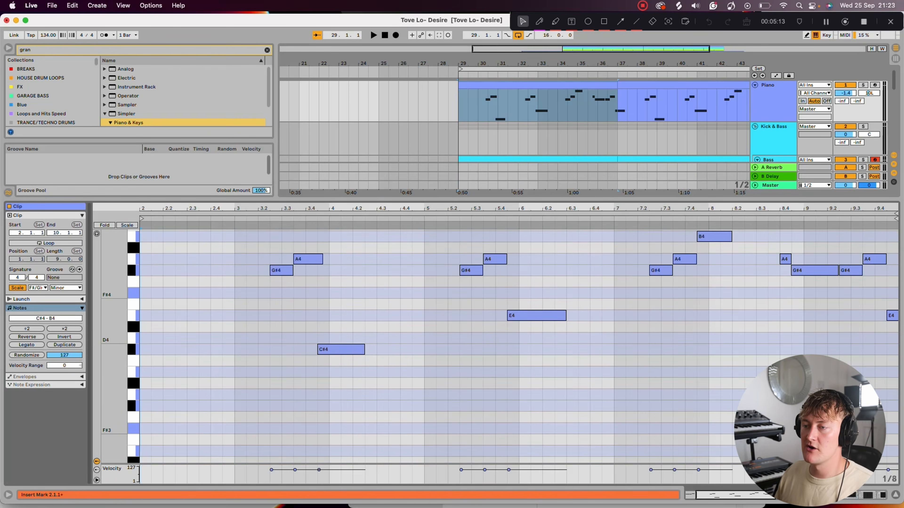
scroll(499, 356, "up", 1)
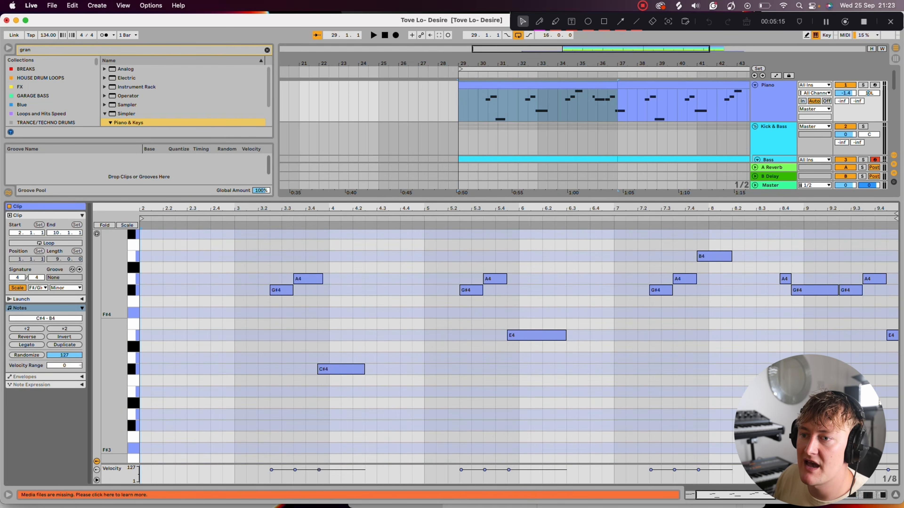
key("space")
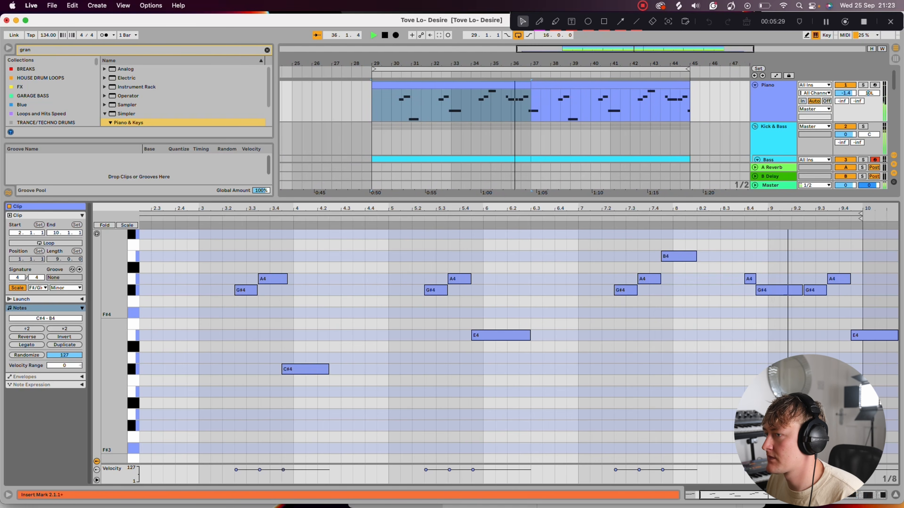
key("space")
- Try deleting the paired G#4 and A4 lead-in notes from bars 3 to 7 of the piano melody, and undo the deletion
left_click_drag(233, 315, 655, 245)
key("Delete")
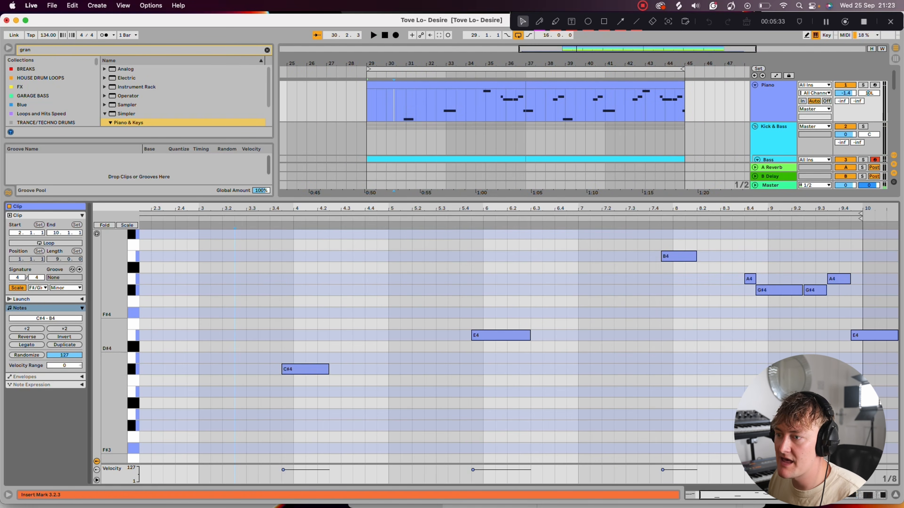
left_click_drag(272, 314, 551, 415)
key("Escape")
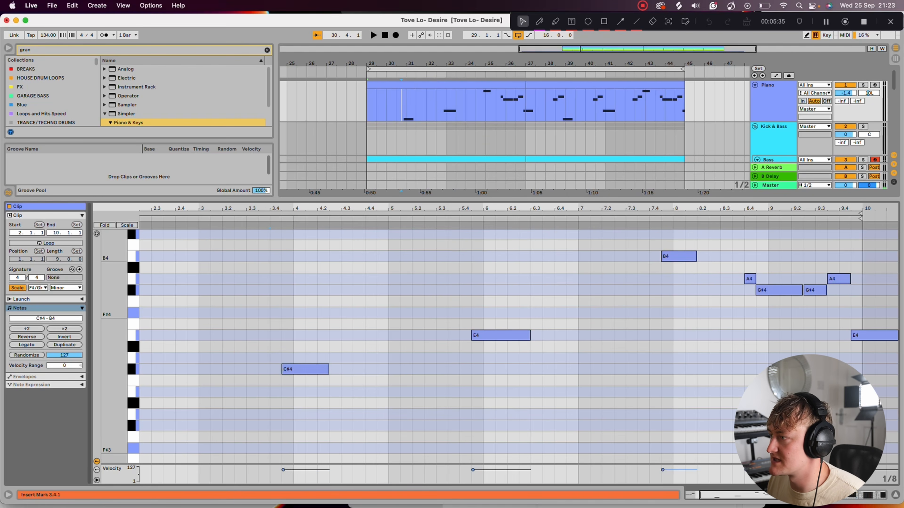
left_click_drag(741, 261, 853, 336)
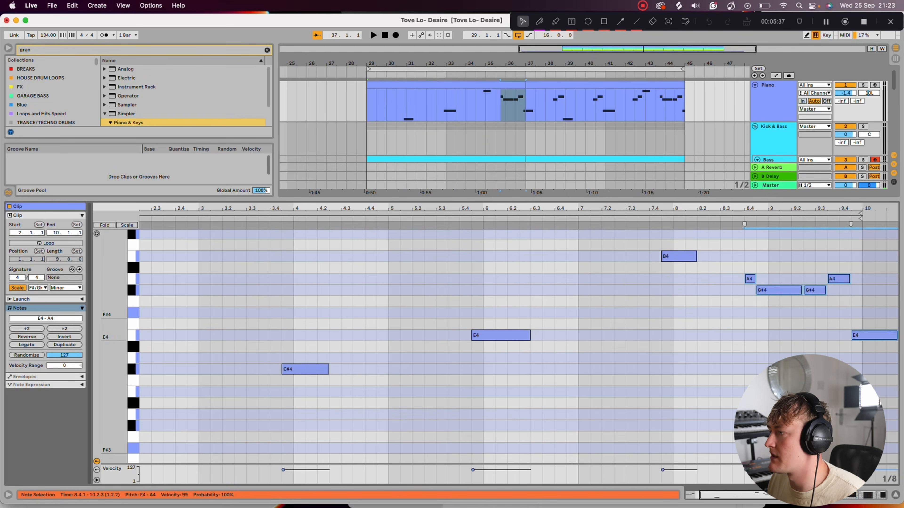
key("super+z")
key("Escape")
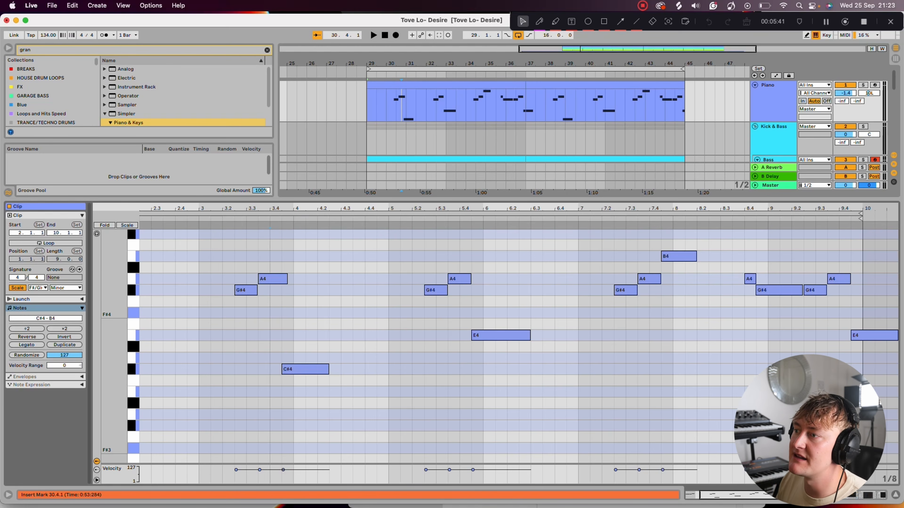
- Add a short G#4 note just before bar 3 in the piano clip
double_click(192, 290)
left_click(142, 282)
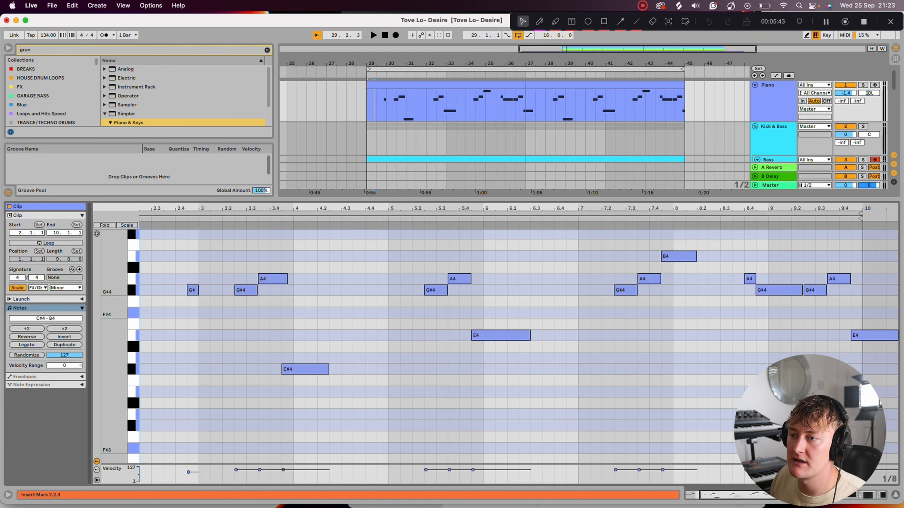
- Try adding G#4 notes at 2.2.1 and 2.3.1 in the piano clip, lengthening the bar 2 G#4 notes into a continuous run
double_click(155, 290)
key("space")
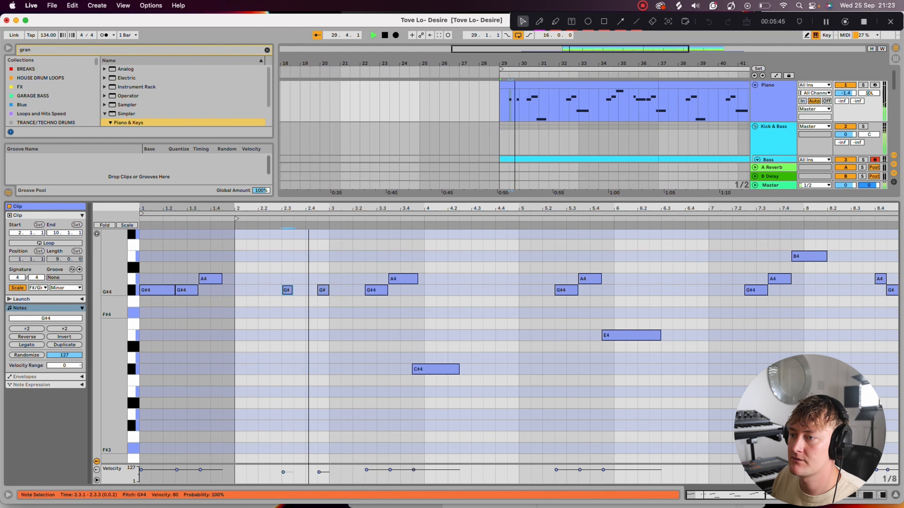
double_click(264, 291)
key("space")
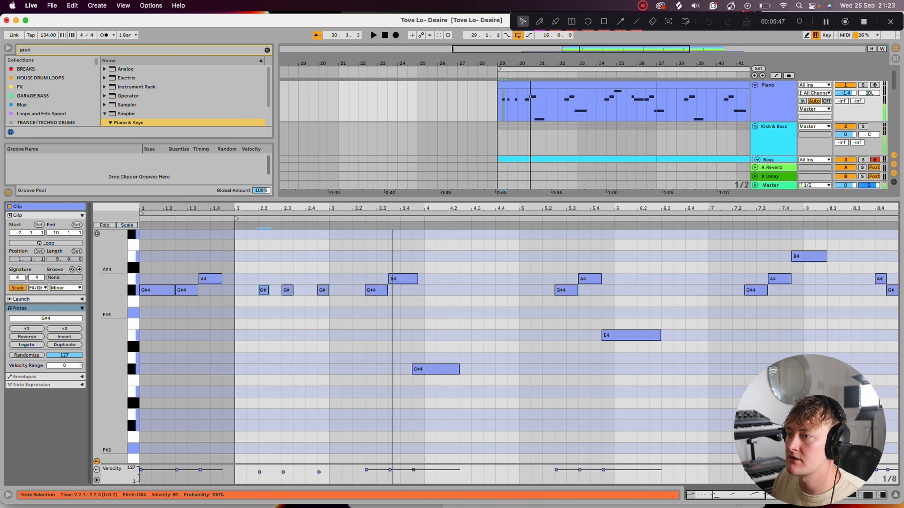
left_click_drag(260, 276, 352, 290)
key("space")
- Try adding B4 notes at 2.3.3, 3.2.1 and 4.2.3 and a G#4 note at 4.3.1 during playback
double_click(299, 256)
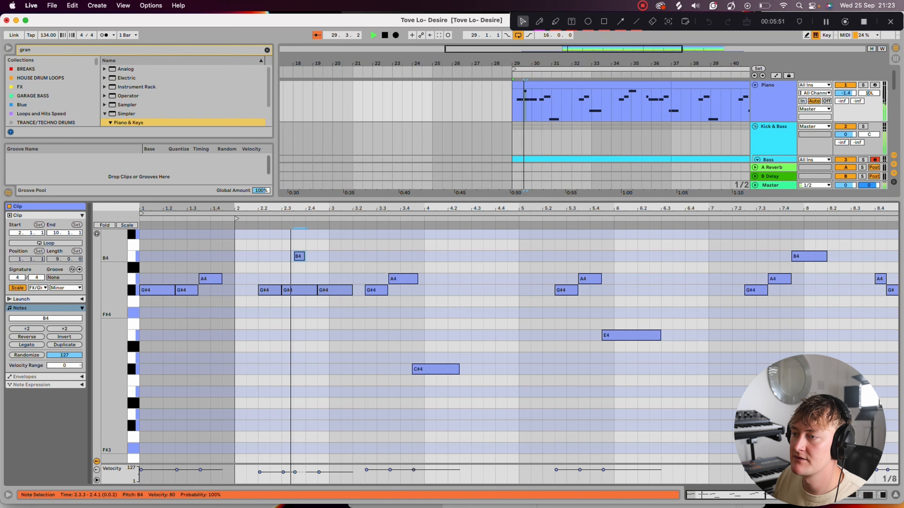
double_click(358, 256)
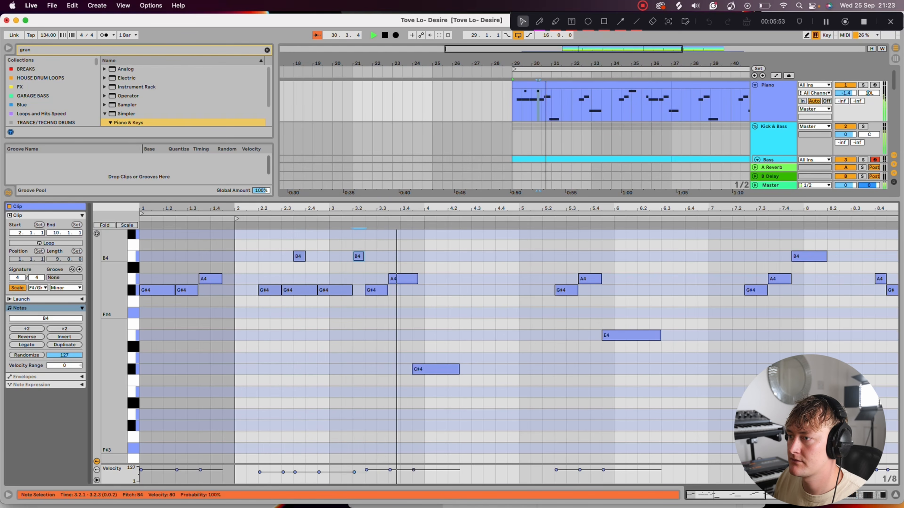
double_click(466, 256)
double_click(477, 290)
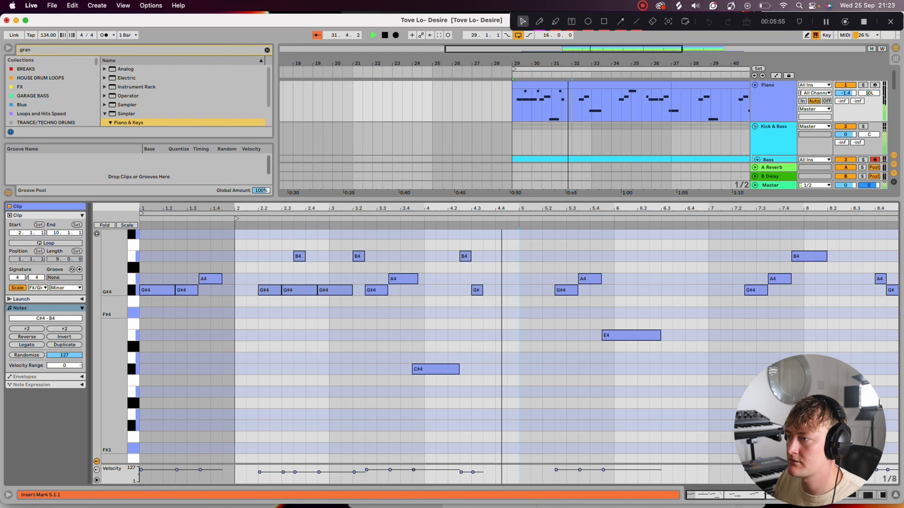
double_click(512, 290)
- Undo the experimental B4 and G#4 notes added to the piano clip
key("super+z")
key("super+z")
key("super+z")
key("super+z")
key("super+z")
key("super+z")
key("super+z")
key("super+z")
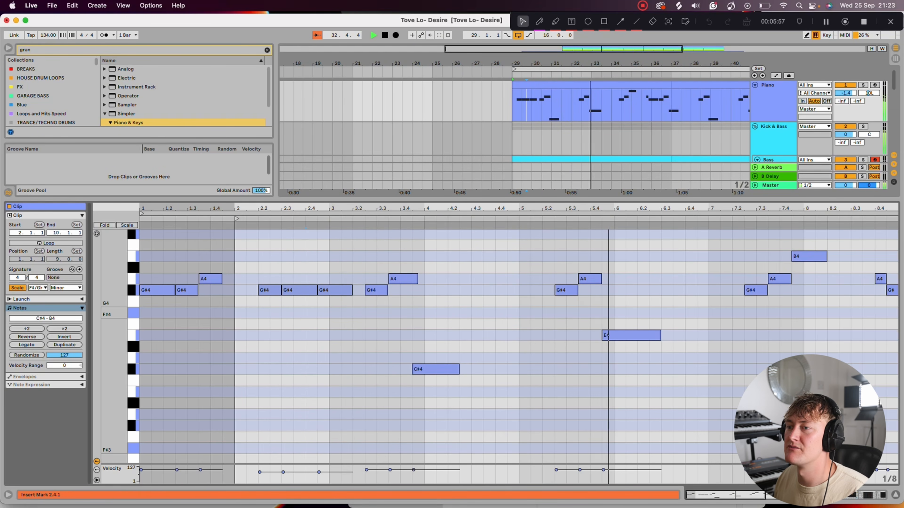
key("super+z")
key("super+z")
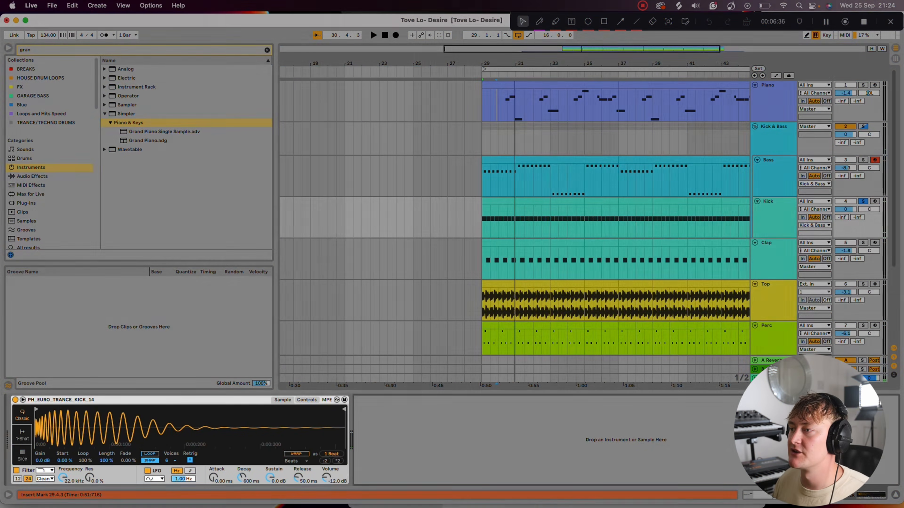
- Play back the soloed Kick track
key("space")
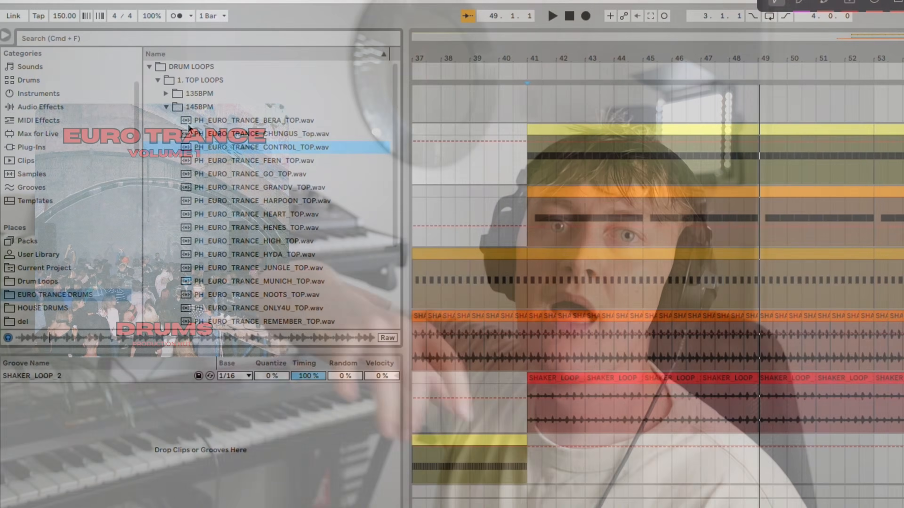
- Audition the 145BPM top loops and full loops in the EURO TRANCE DRUMS folder
key("Down")
key("Down")
key("Down")
key("Down")
key("Down")
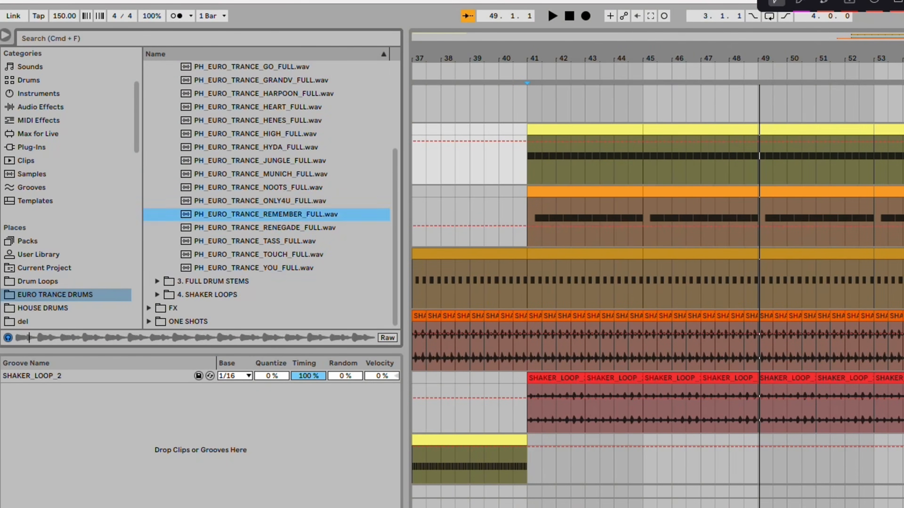
key("Up")
key("Up")
key("Up")
key("Up")
key("Up")
key("Up")
key("Up")
key("Up")
key("Up")
key("Up")
key("Up")
key("Up")
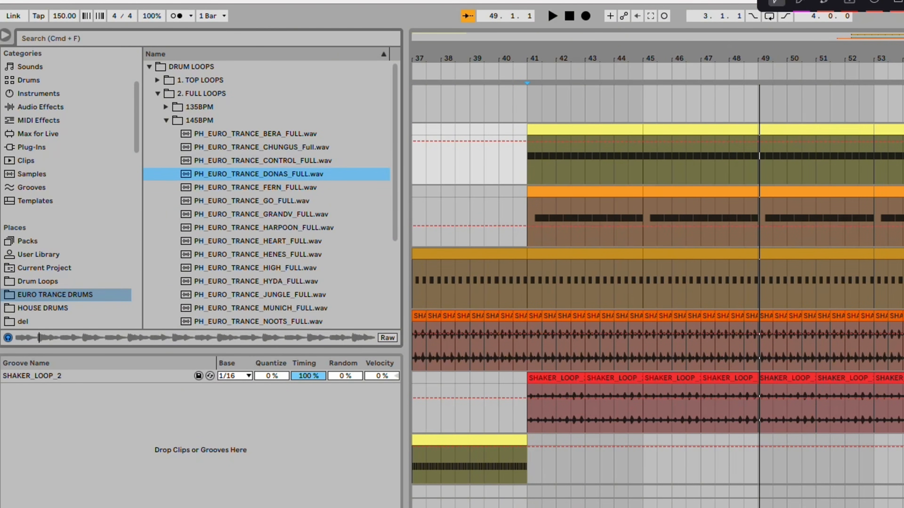
key("Down")
key("Down")
key("Down")
key("Down")
key("Down")
key("Down")
key("Down")
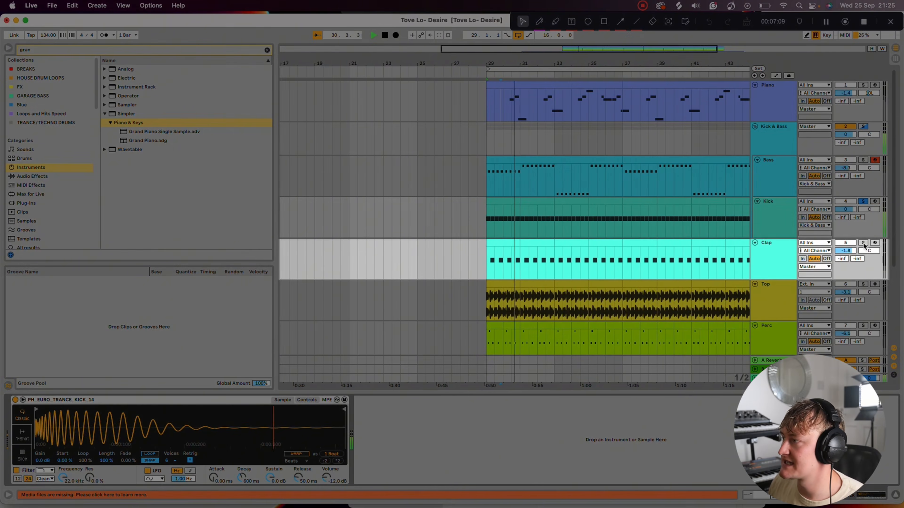
- Add the Clap, Top and Perc tracks one by one to the soloed tracks during playback
left_click(863, 242)
left_click(779, 253)
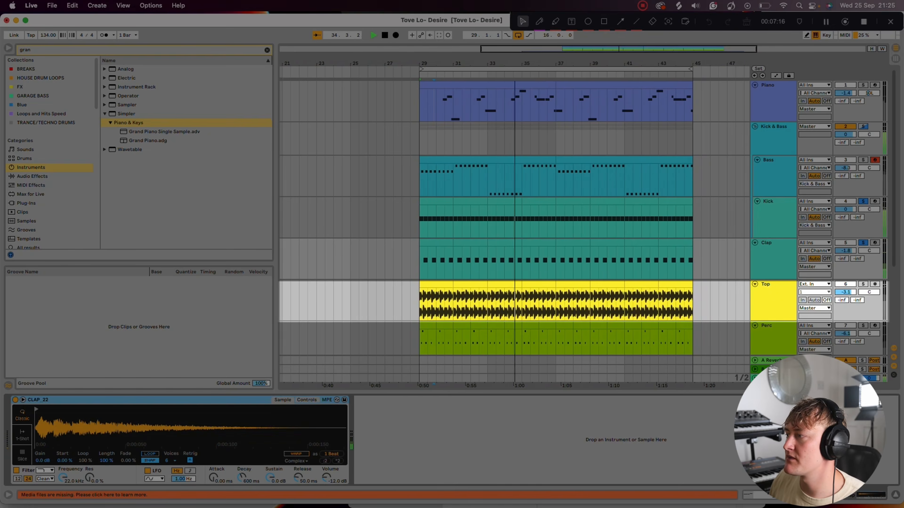
left_click(863, 284)
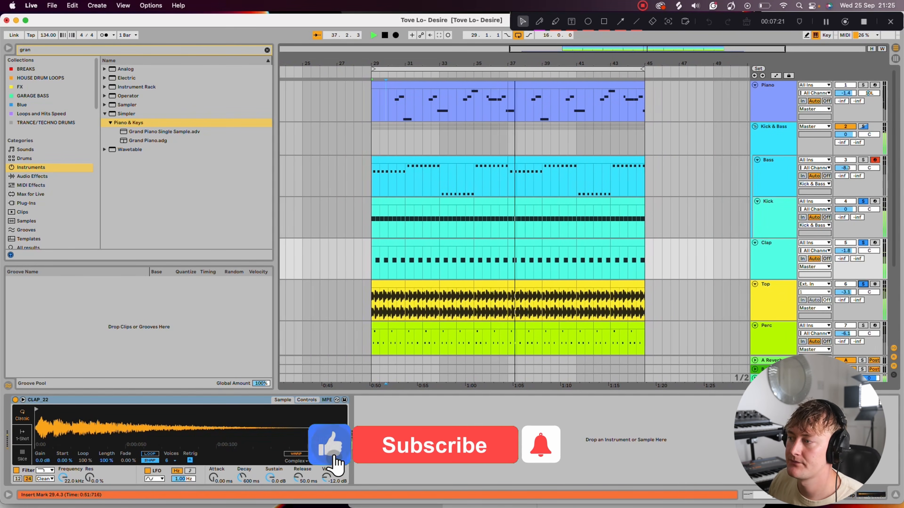
scroll(864, 281, "down", 3)
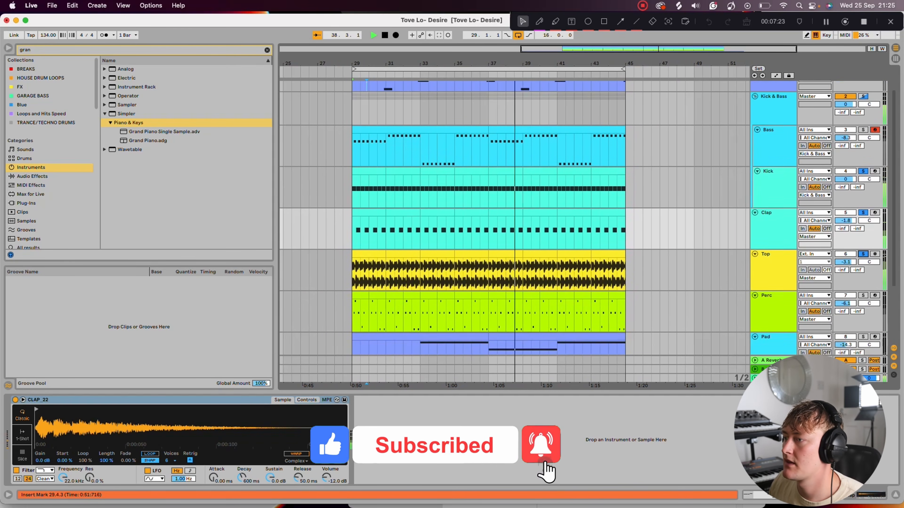
left_click(863, 275)
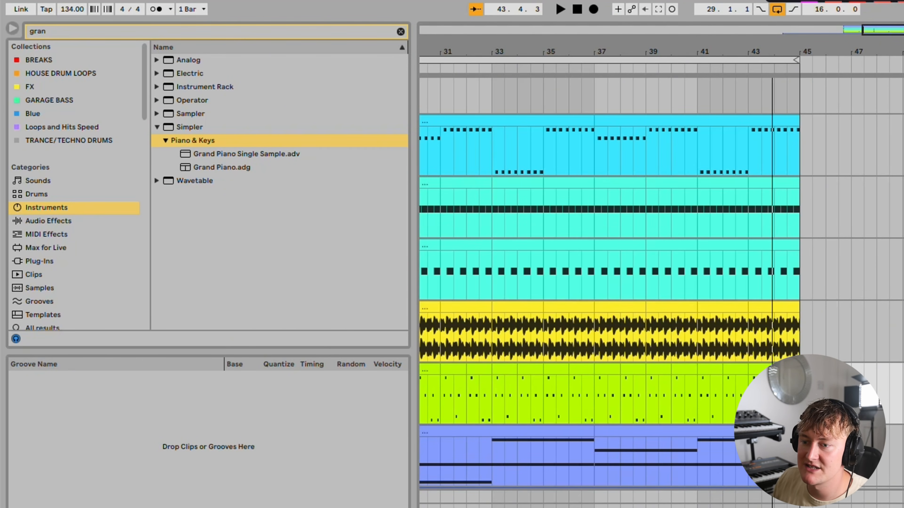
- Search the instruments for "drum" and load Drum Rack onto a new MIDI track below Perc
left_click(400, 31)
type("drum")
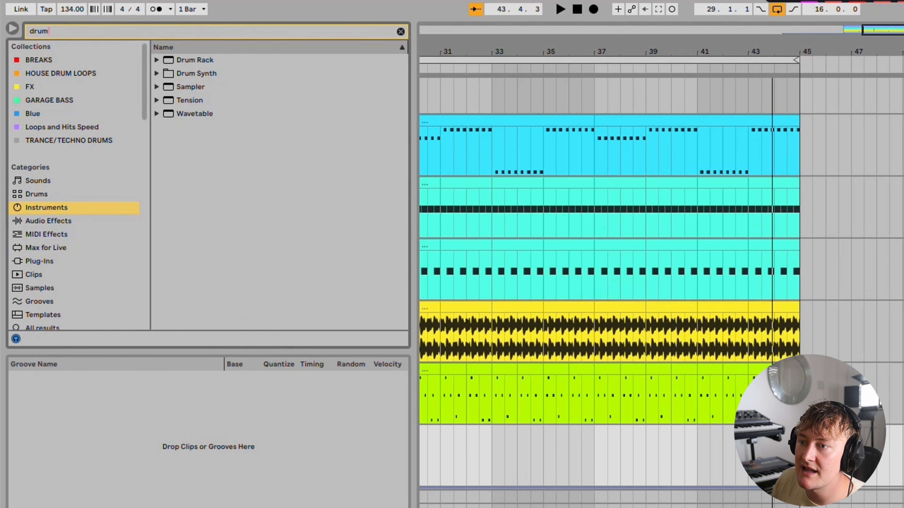
key("Down")
- Clear the search and open the PERC/COWBELL one shots in the Production Hut Euro Trance Drums folder, collapsing KICKS
scroll(78, 190, "down", 7)
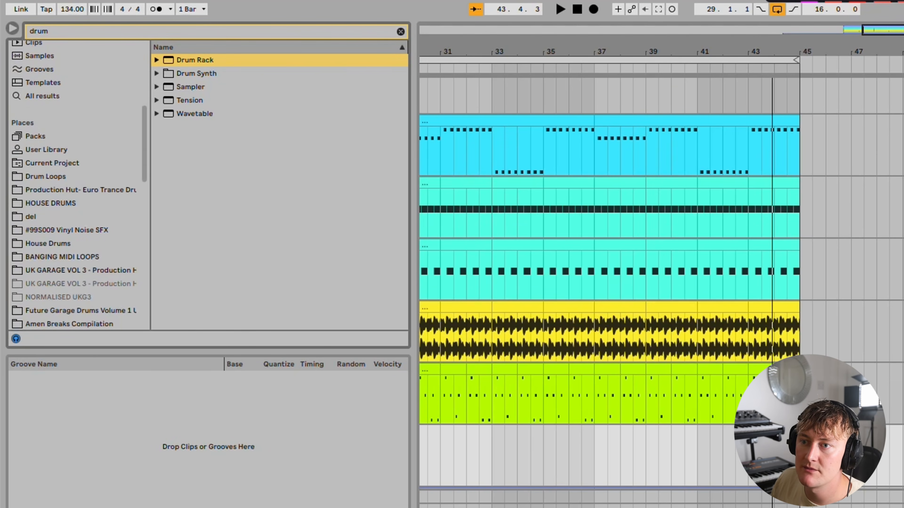
left_click(78, 189)
left_click(400, 32)
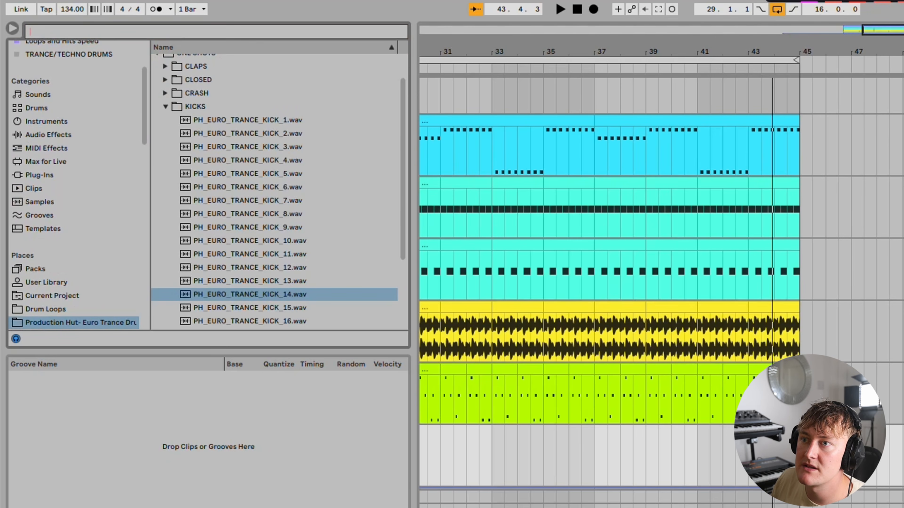
left_click(165, 107)
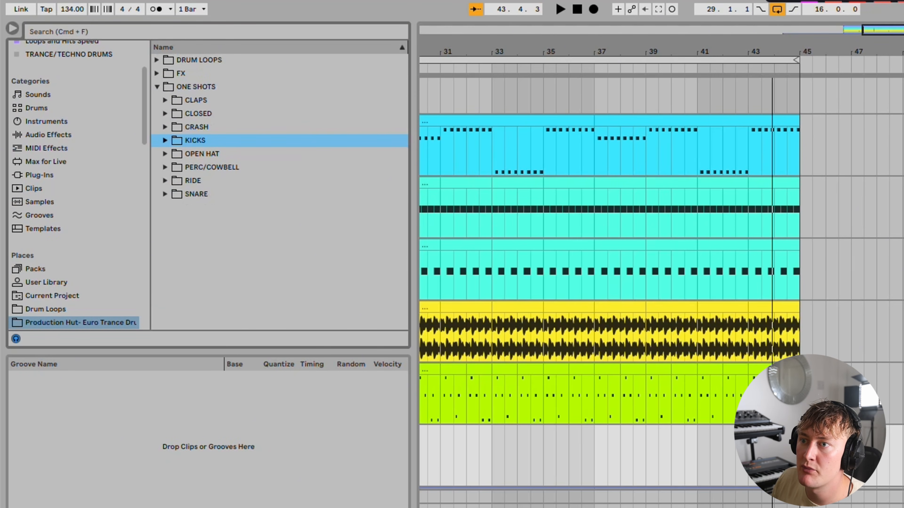
left_click(165, 167)
- Load all the PH_EURO_TRANCE_PERC samples from PERC_1 to PERC_21 into the Drum Rack pads
left_click(248, 180)
scroll(249, 231, "down", 6)
left_click(251, 296, "shift")
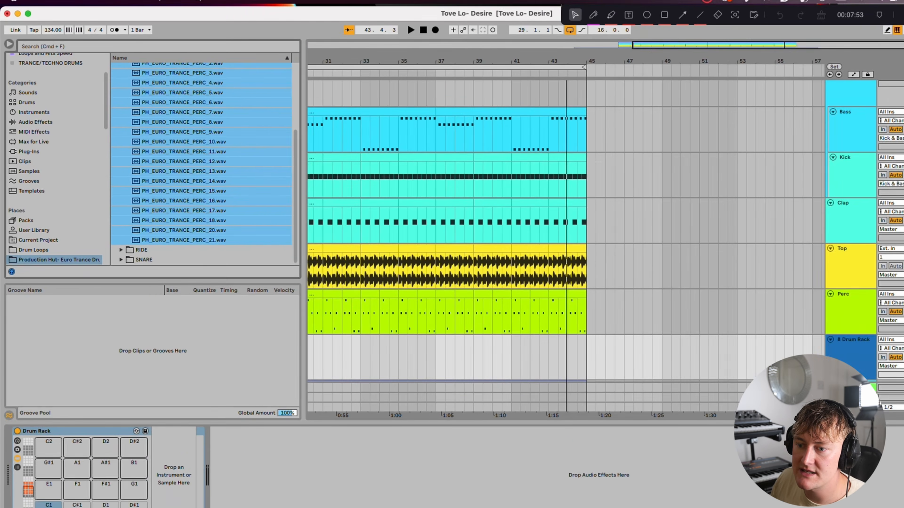
left_click_drag(251, 296, 44, 472)
- Insert an empty one-bar MIDI clip at bar 29 on the Drum Rack track
left_click_drag(305, 63, 398, 57)
left_click_drag(358, 332, 383, 333)
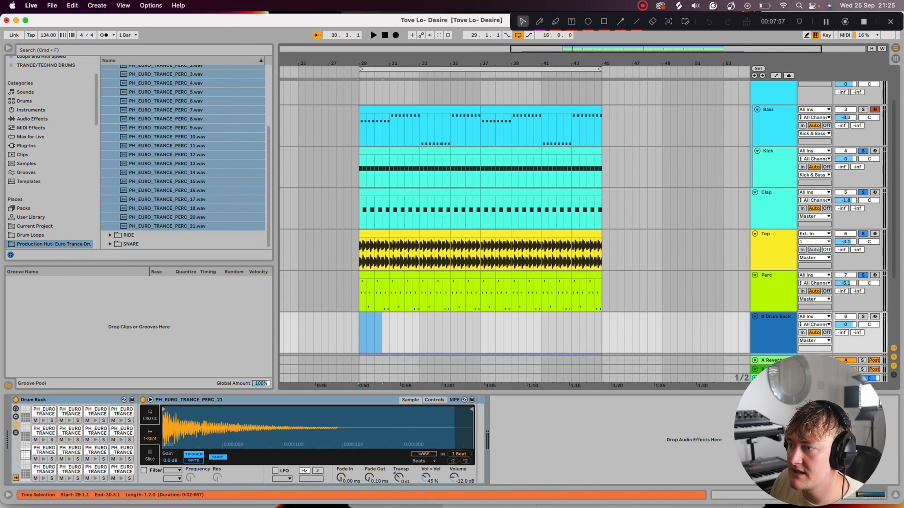
right_click(369, 322)
left_click(427, 394)
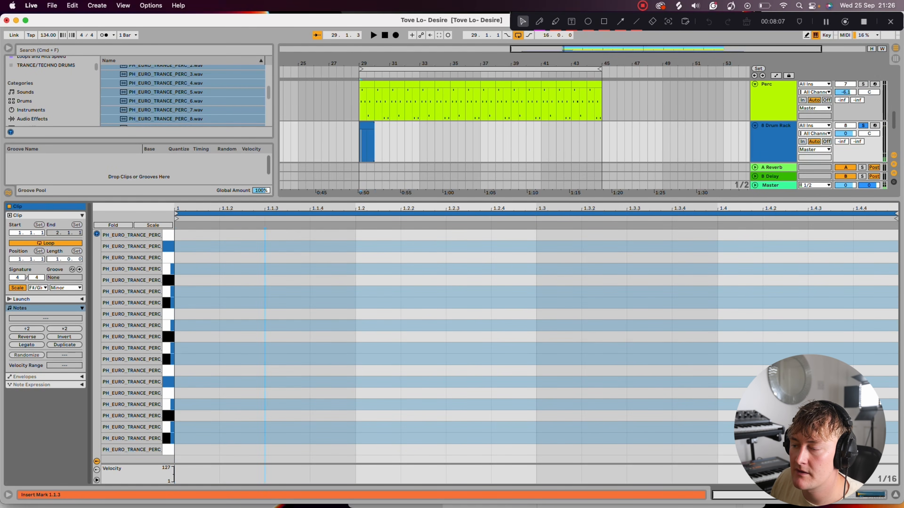
- Place percussion notes F#1 at 1.1.2, B1 at 1.1.4, A1 at 1.2.3 and F#1 at 1.3.2, and start playback
key("t")
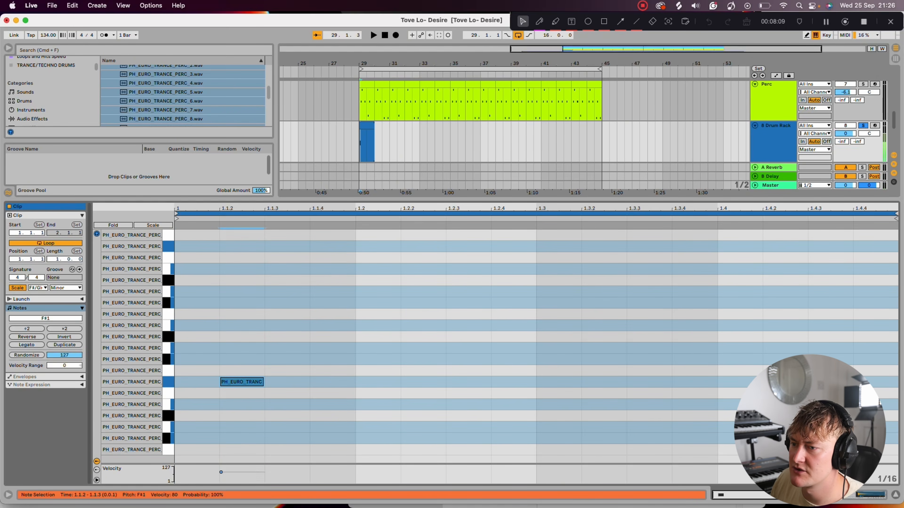
key("j")
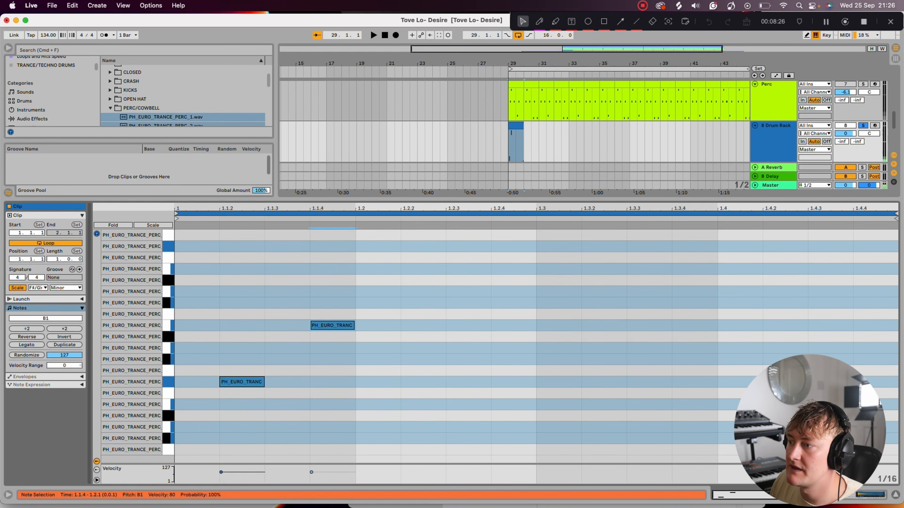
key("h")
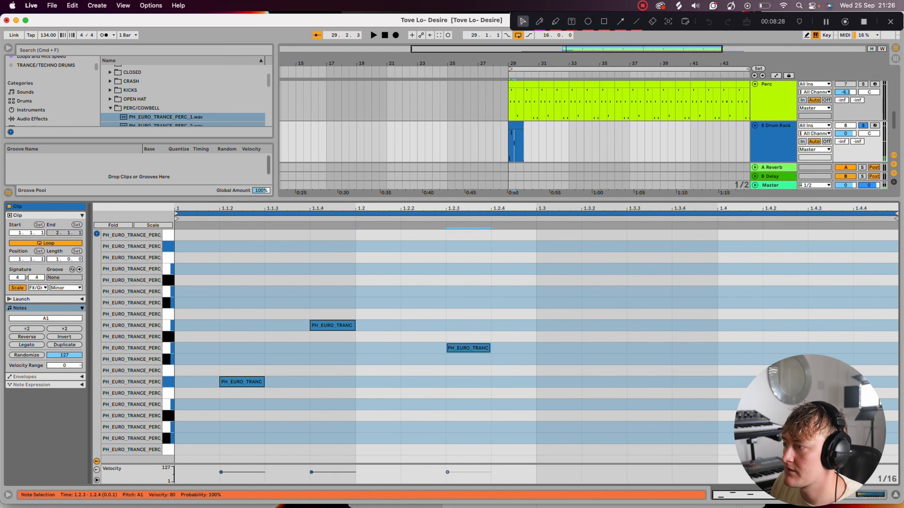
key("t")
key("space")
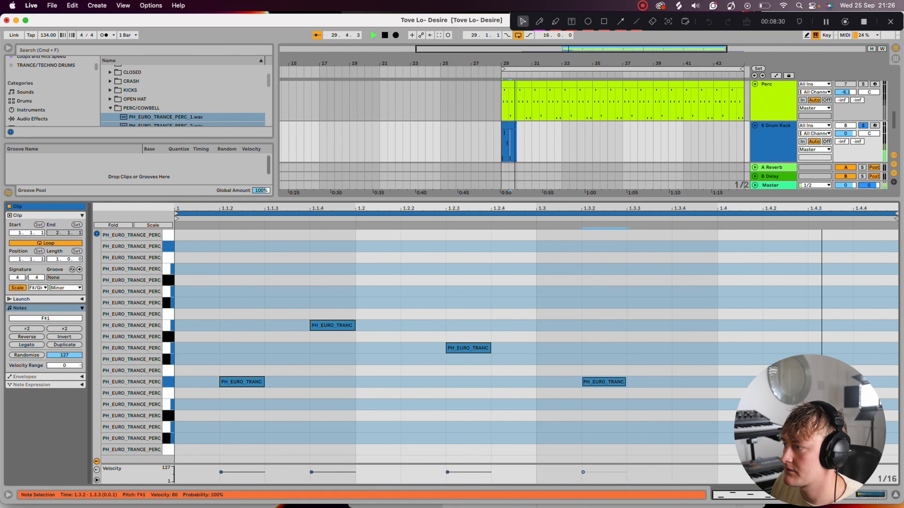
- Add a fifth percussion note and shift its pitch and timing to F#1 at 1.3.4 while listening
key("j")
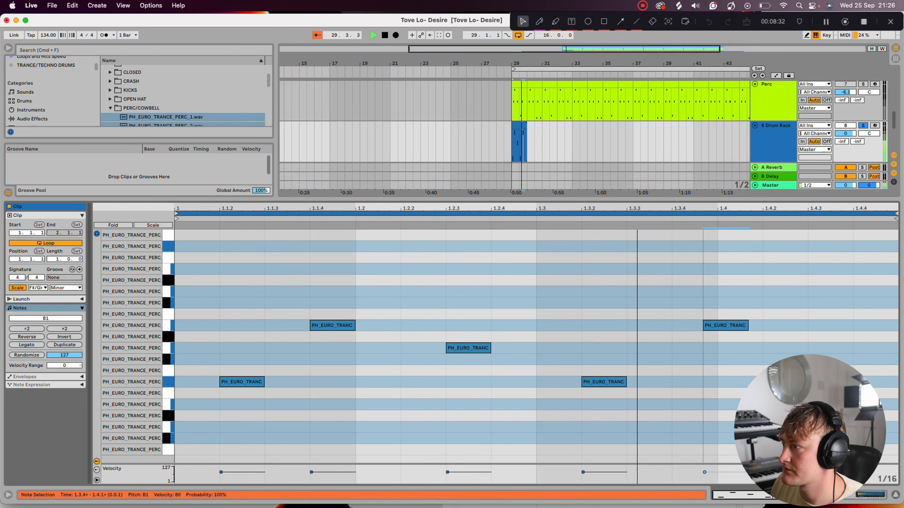
key("alt+Right")
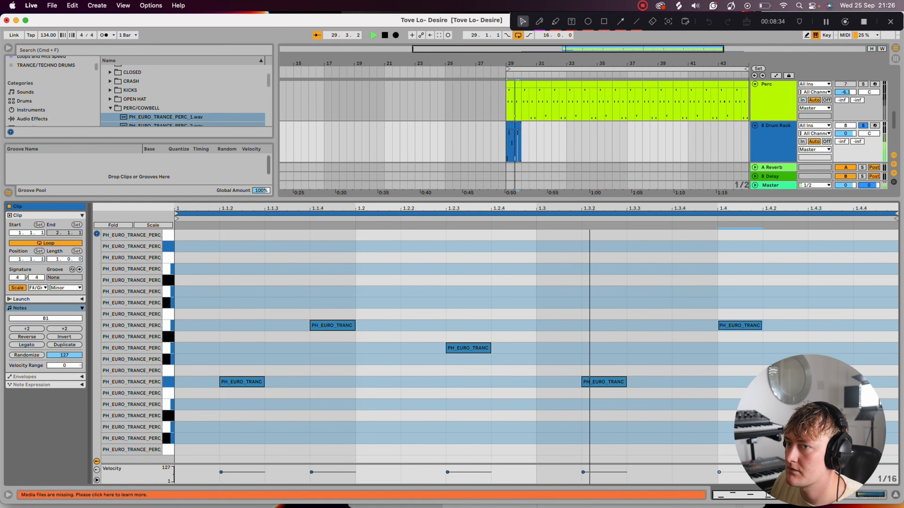
key("Down")
key("Down")
key("Down")
key("Down")
key("Down")
key("Down")
key("Down")
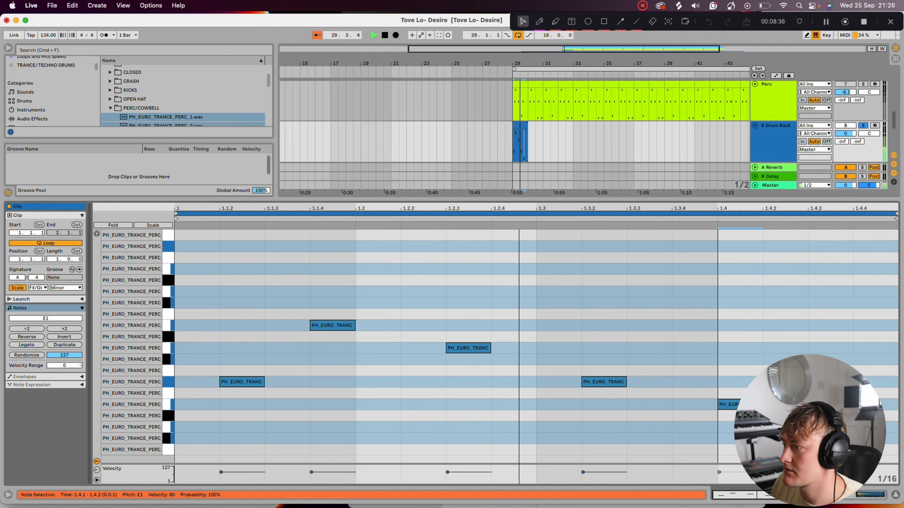
key("Left")
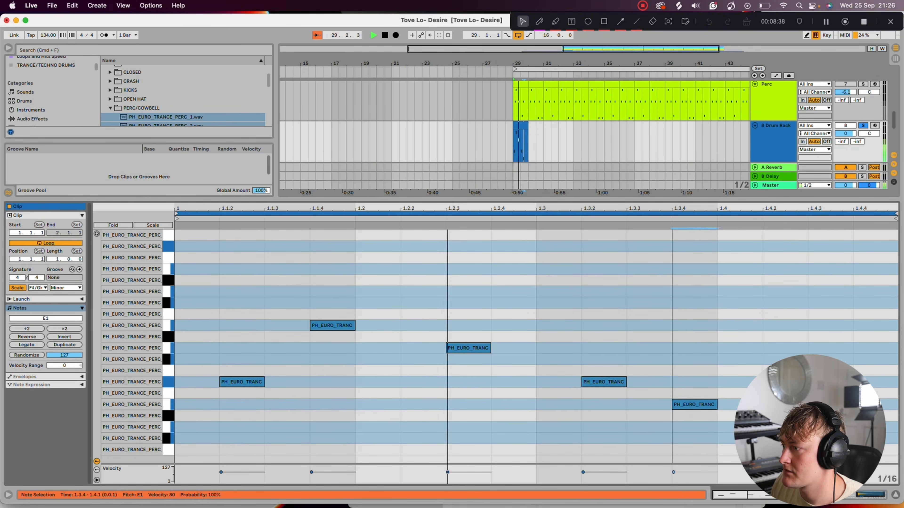
key("Up")
key("Up")
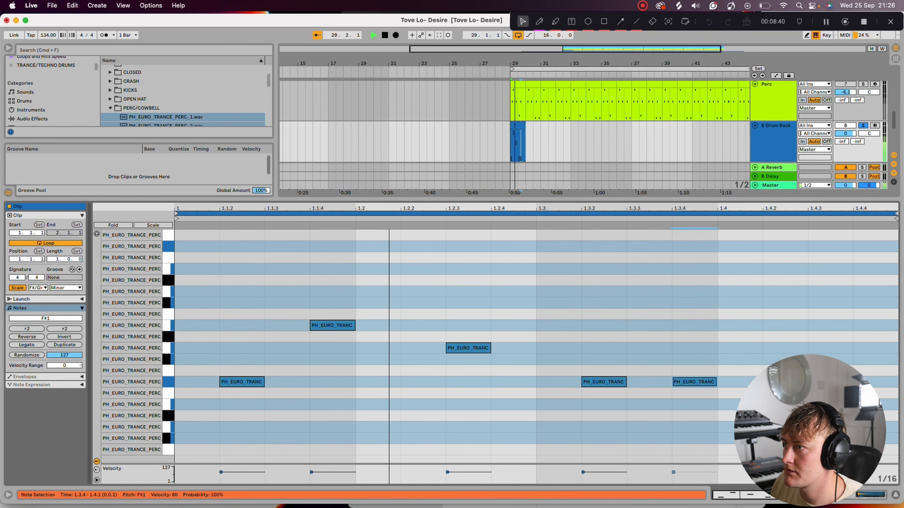
- Add a D1 percussion note at 1.4.4 and listen to the pattern
key("space")
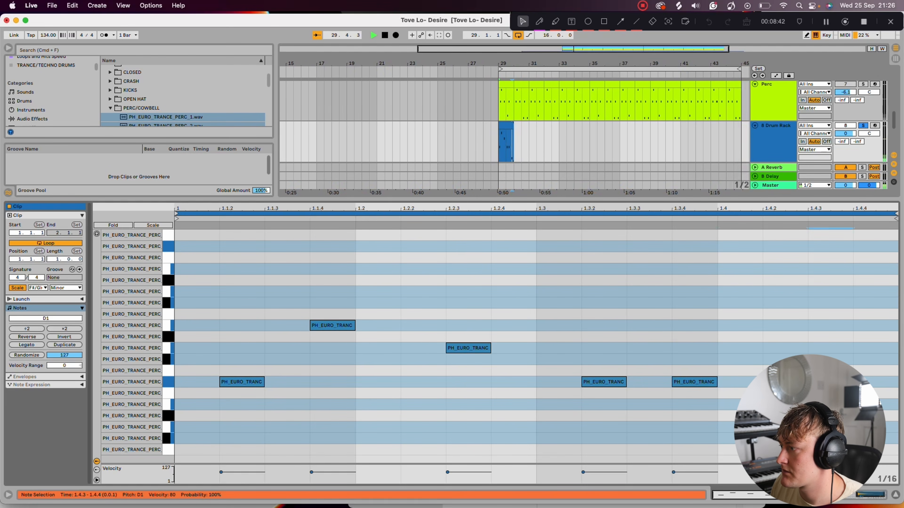
key("Right")
key("space")
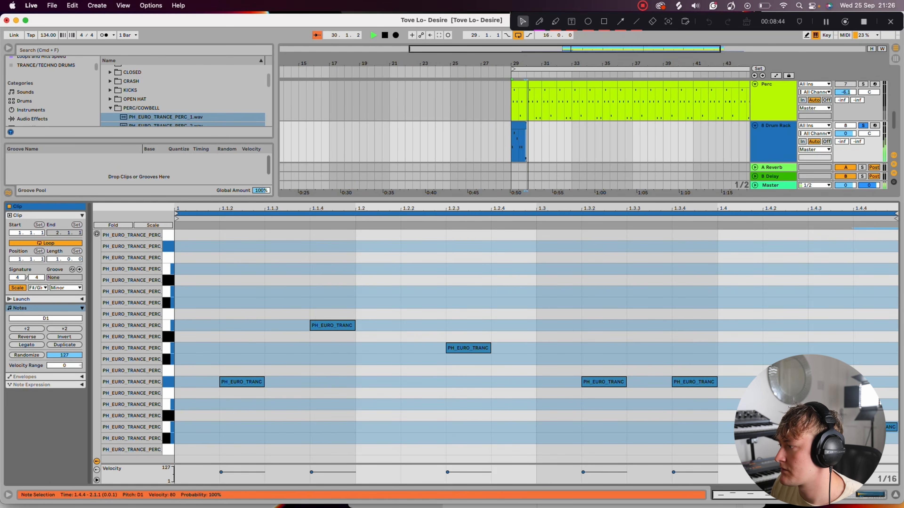
- Duplicate the one-bar percussion clip to fill bars 29 to 32 and play it back
key("space")
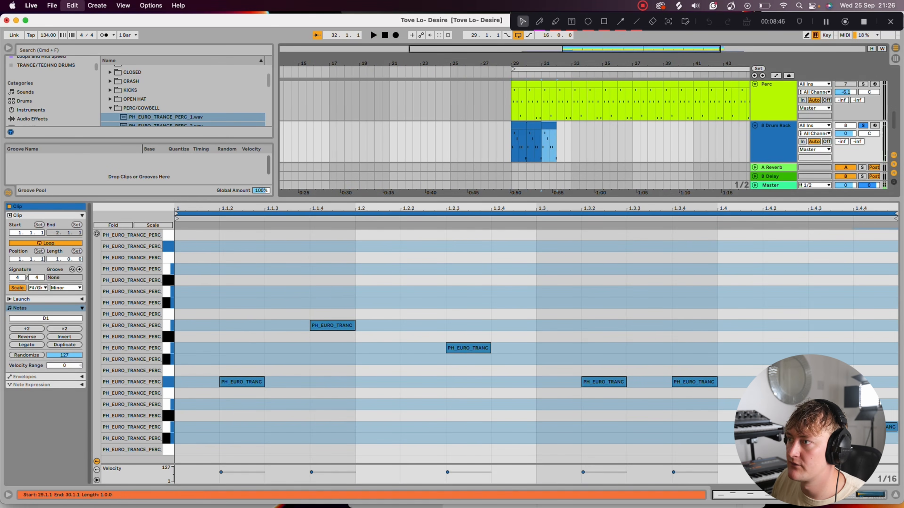
key("space")
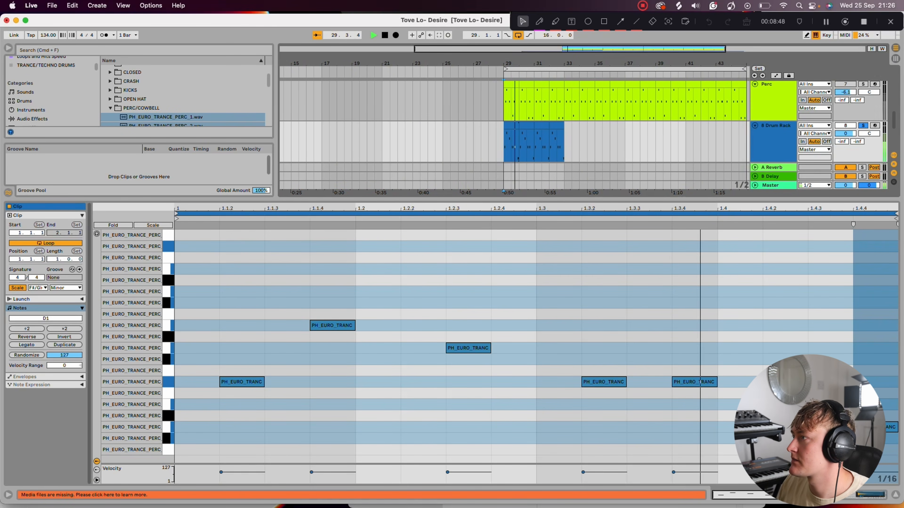
- Set the percussion Drum Rack track's volume to -11.5 dB and add a higher percussion note at 1.1.3
mouse_move(845, 134)
left_mouse_down()
mouse_move(845, 153)
mouse_move(850, 136)
left_mouse_up()
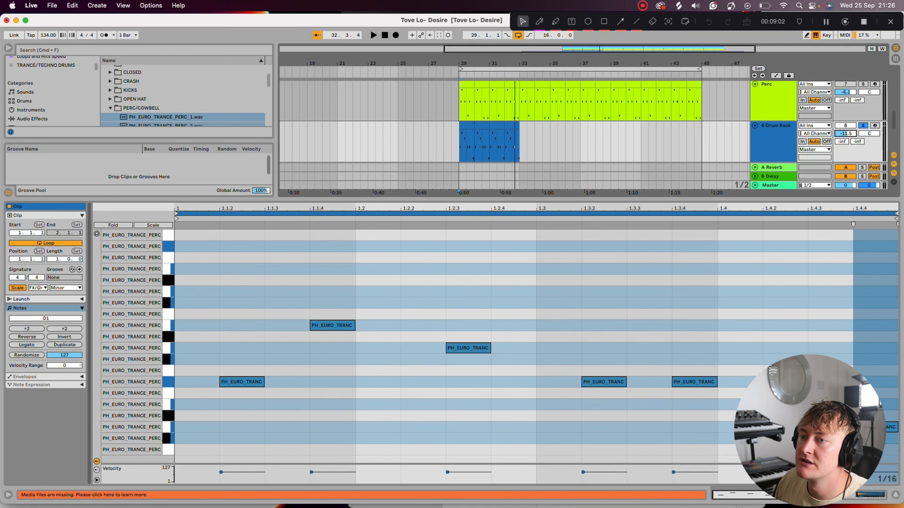
left_click_drag(332, 326, 333, 269)
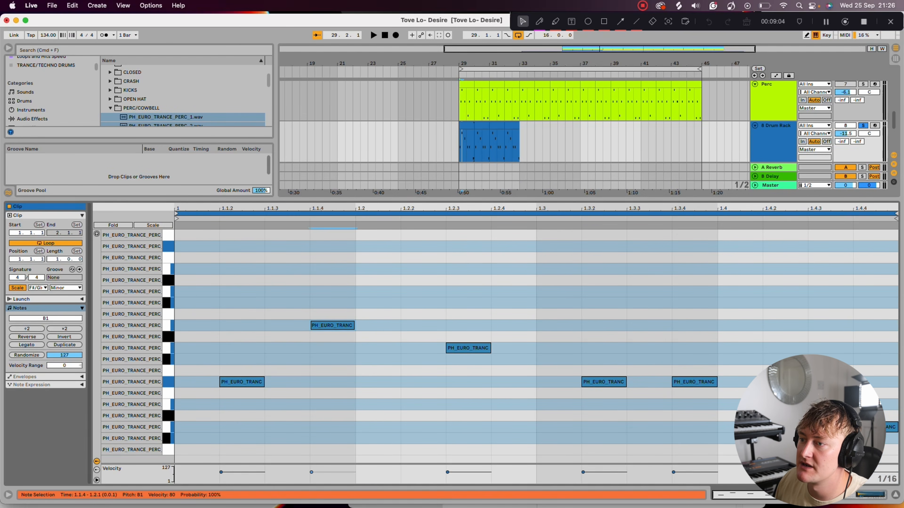
double_click(287, 269)
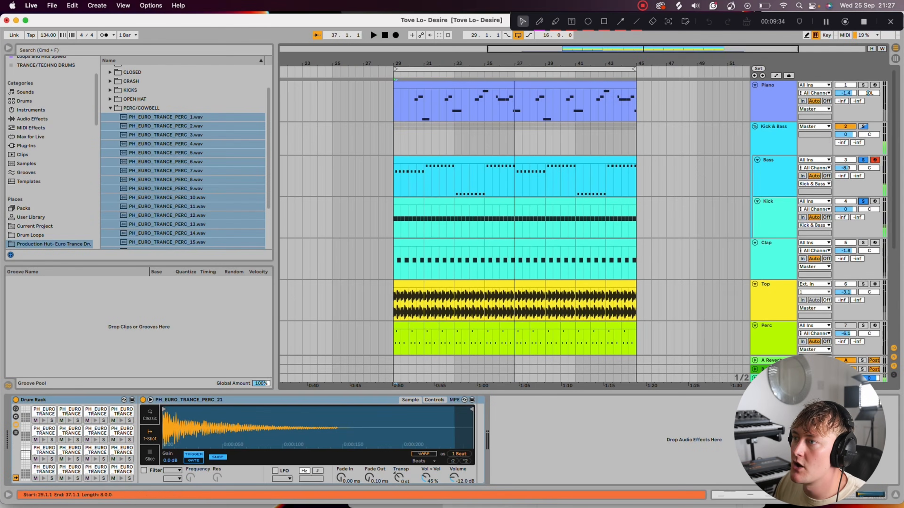
- Open the first Bass clip and examine the row of D2 notes in its first two bars
double_click(454, 160)
scroll(542, 312, "up", 1)
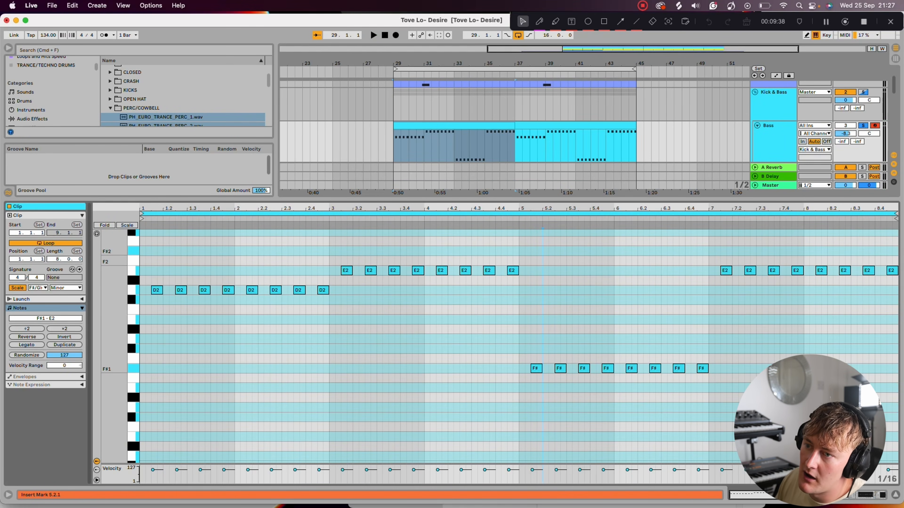
left_click(157, 251)
left_click_drag(155, 244, 388, 248)
left_click_drag(324, 275, 152, 320)
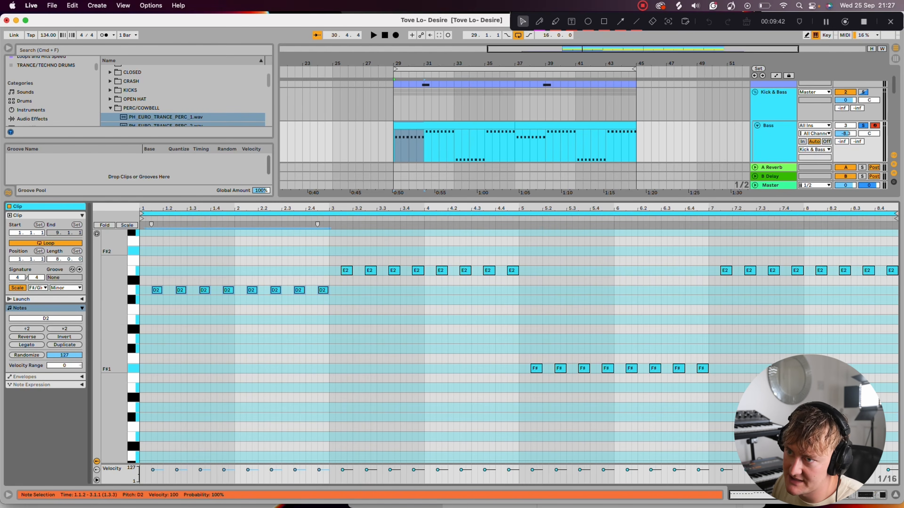
left_click_drag(152, 252, 336, 300)
left_click(318, 317)
left_click_drag(148, 279, 329, 343)
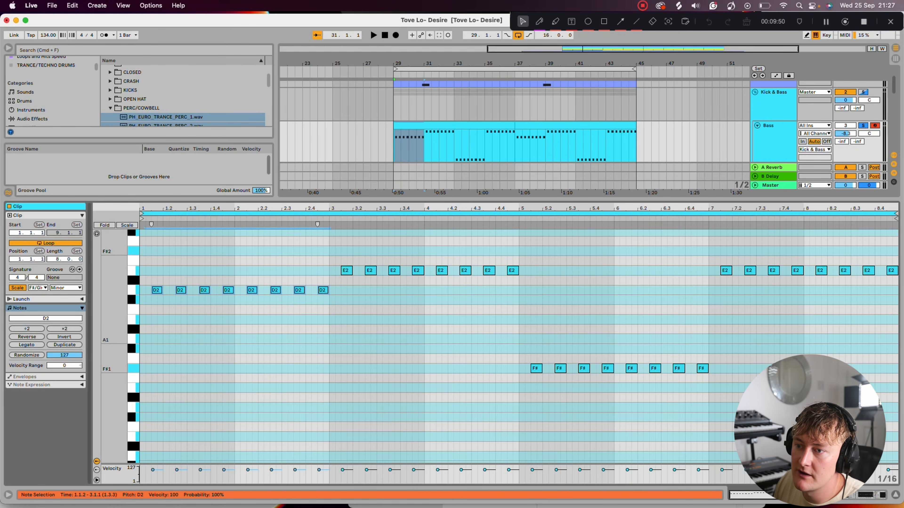
left_click_drag(156, 282, 322, 315)
- Try a long F#1 bass note with a G#1 copy above it in bars 1 and 2, and delete the test notes
left_click(152, 250)
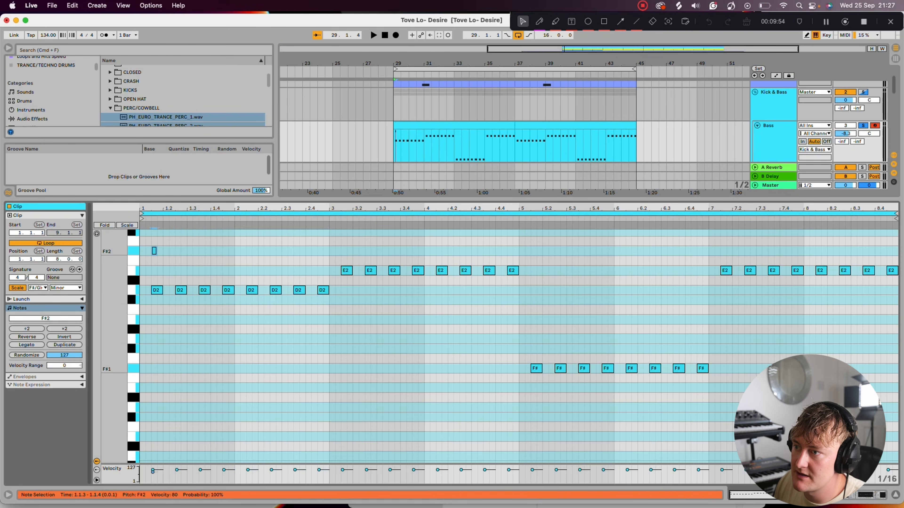
left_click_drag(155, 251, 310, 251)
key("shift+Down")
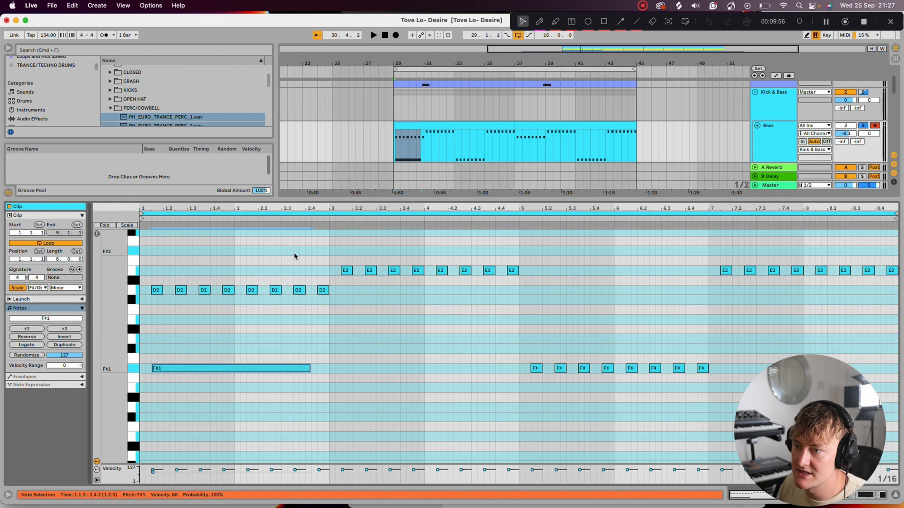
mouse_move(231, 369)
left_mouse_down()
mouse_move(246, 295)
mouse_move(239, 379)
left_mouse_up()
left_click(240, 387)
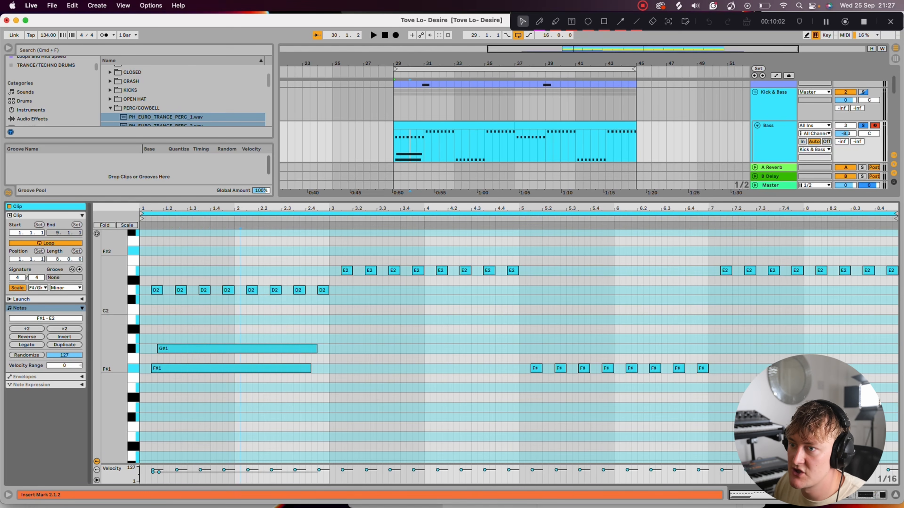
left_click_drag(193, 326, 206, 401)
key("Delete")
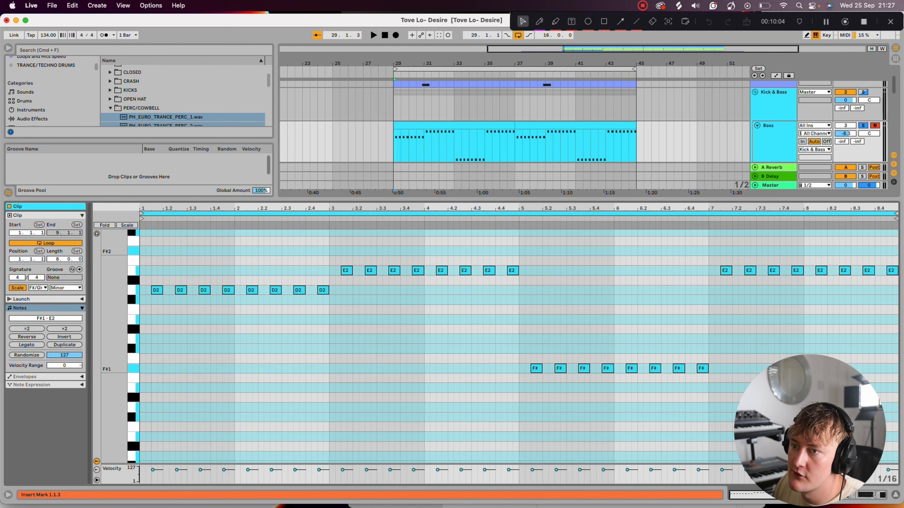
double_click(154, 251)
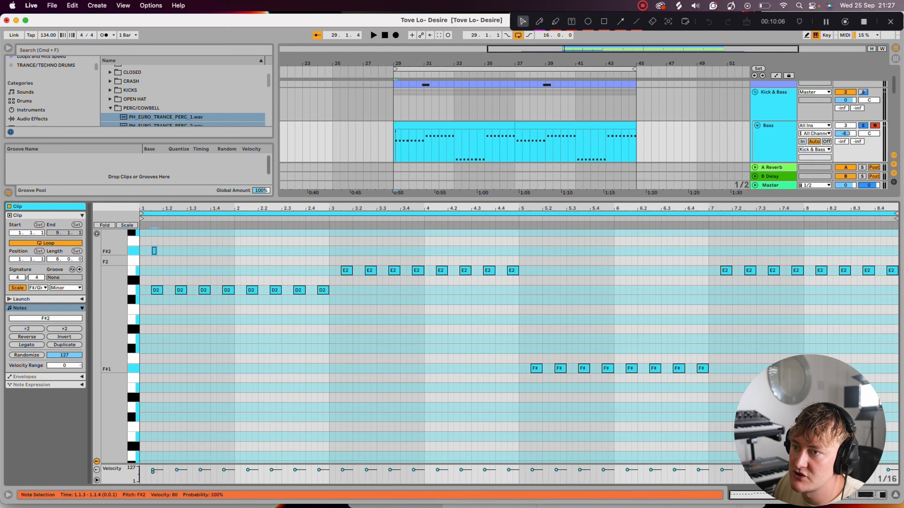
key("Delete")
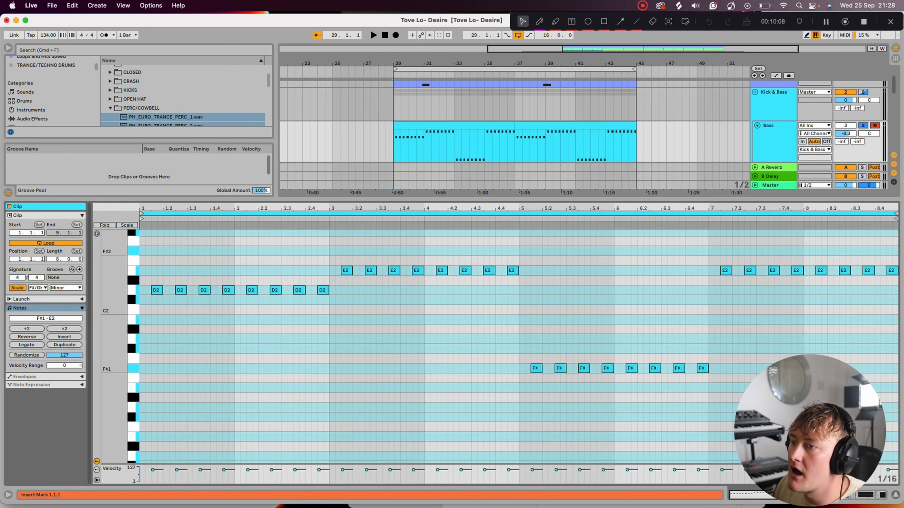
- Move the F#1 bass notes in bars 5 and 6 up an octave to F#2 and play them back
key("space")
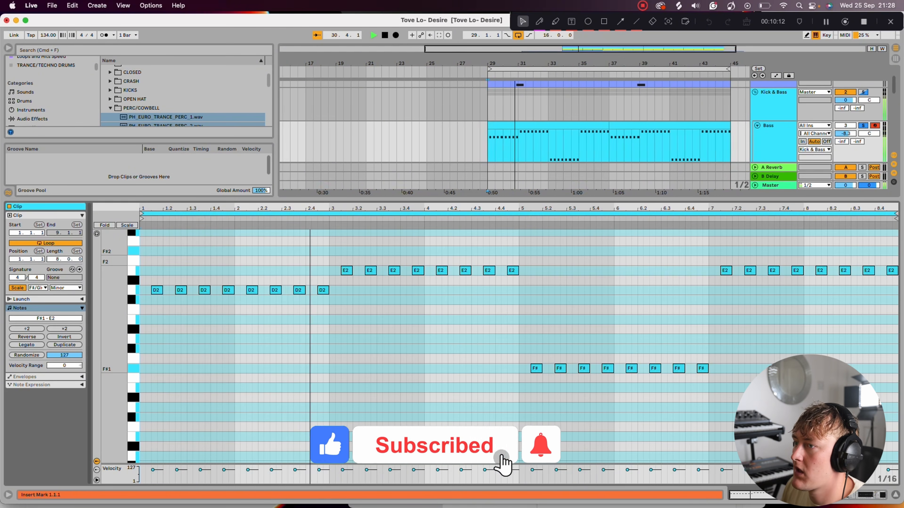
left_click_drag(514, 347, 726, 434)
left_click_drag(497, 332, 747, 411)
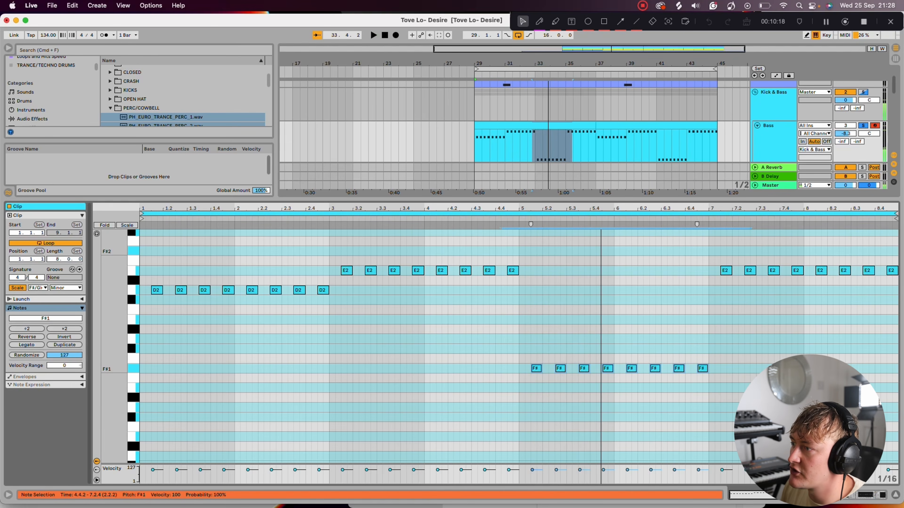
left_click_drag(702, 368, 702, 251)
key("space")
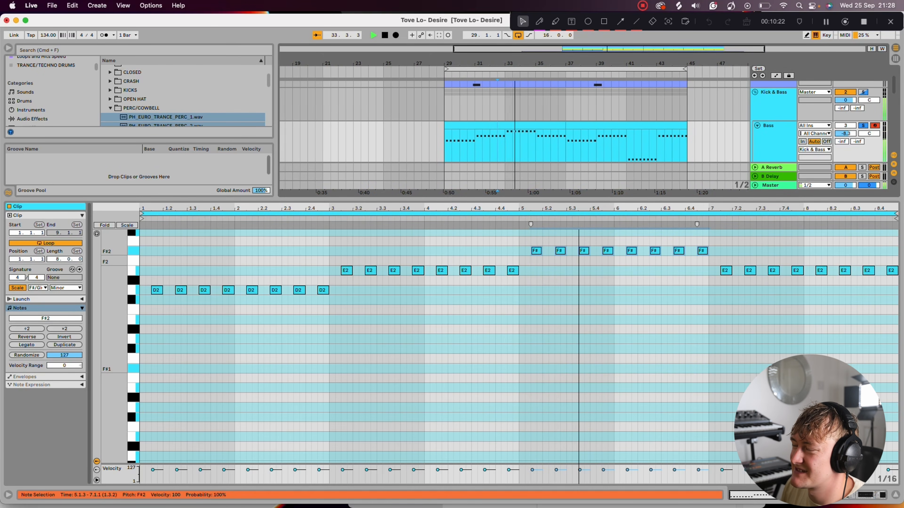
- Transpose the raised bass notes in bars 5 and 6 back down one octave and play the bass line
key("space")
left_click_drag(531, 258, 705, 233)
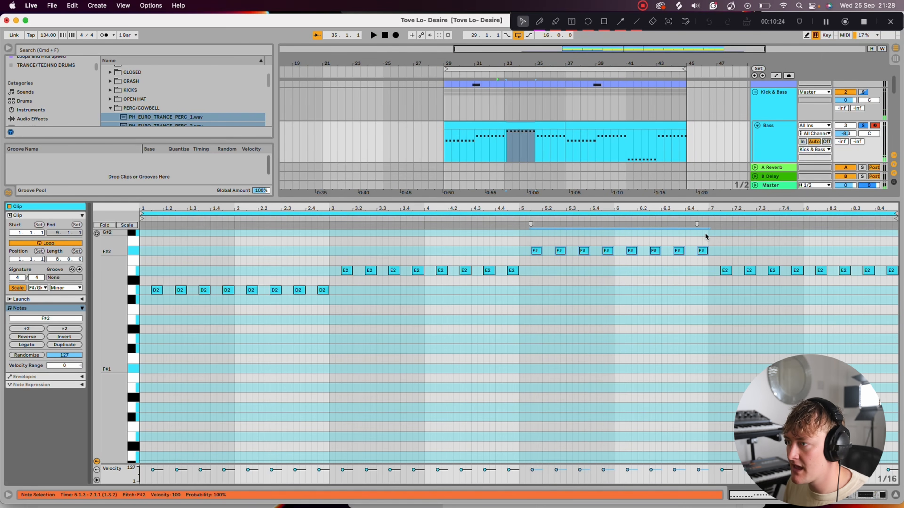
key("shift+Down")
key("space")
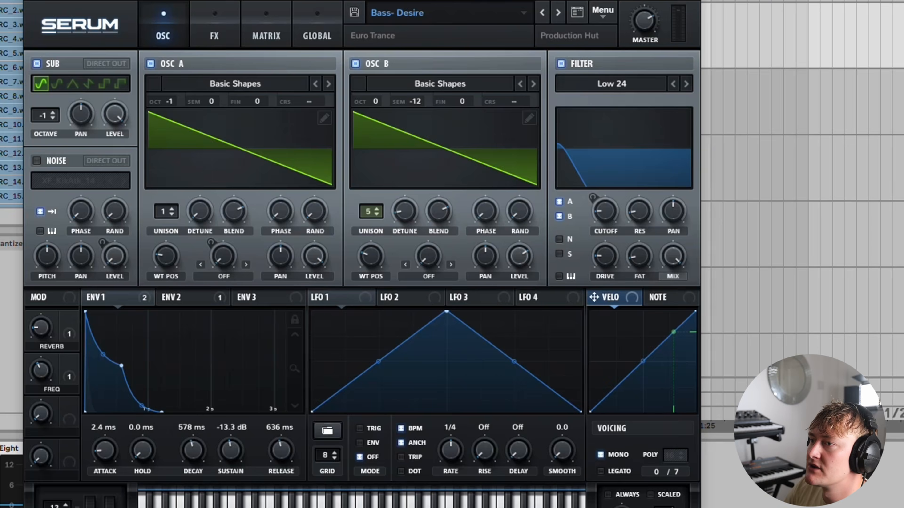
- Show OSC A's Analog wavetable choices in Serum and select Basic Shapes
left_click(235, 84)
mouse_move(249, 103)
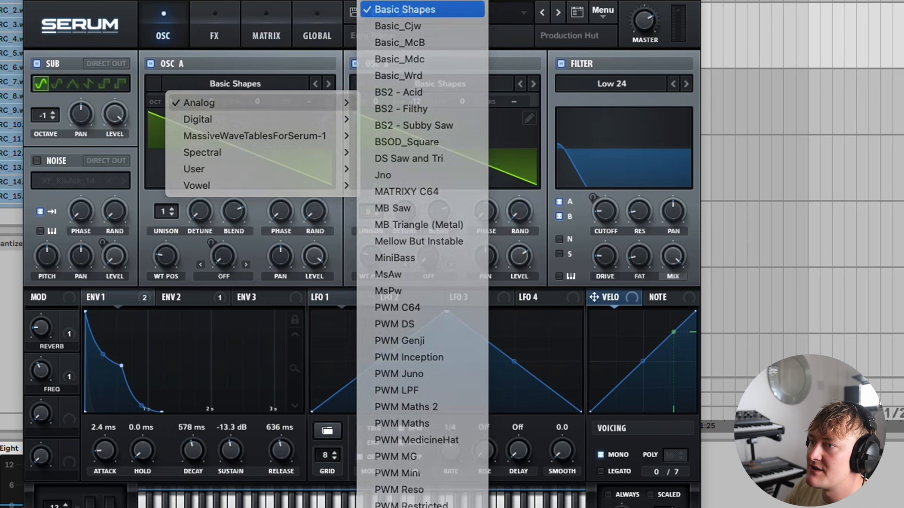
left_click(405, 9)
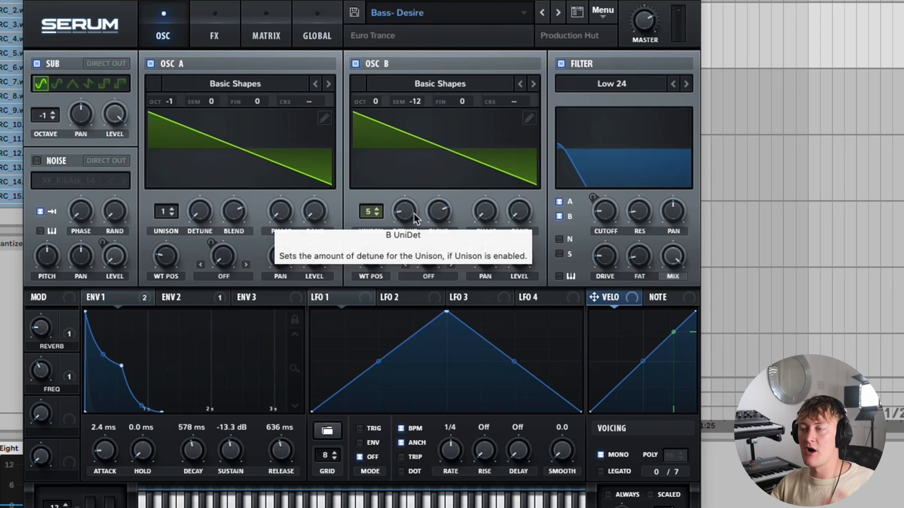
- Compare the bass with OSC B's unison at 1 and detune lowered during playback, and restore unison to 5
key("space")
mouse_move(415, 219)
left_mouse_down()
mouse_move(416, 200)
mouse_move(416, 231)
left_mouse_up()
left_click_drag(368, 211, 369, 229)
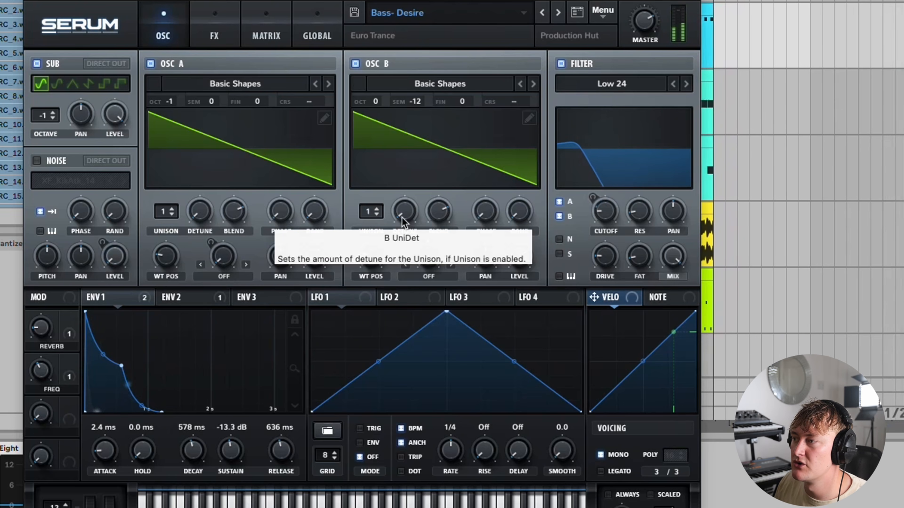
left_click_drag(370, 212, 405, 207)
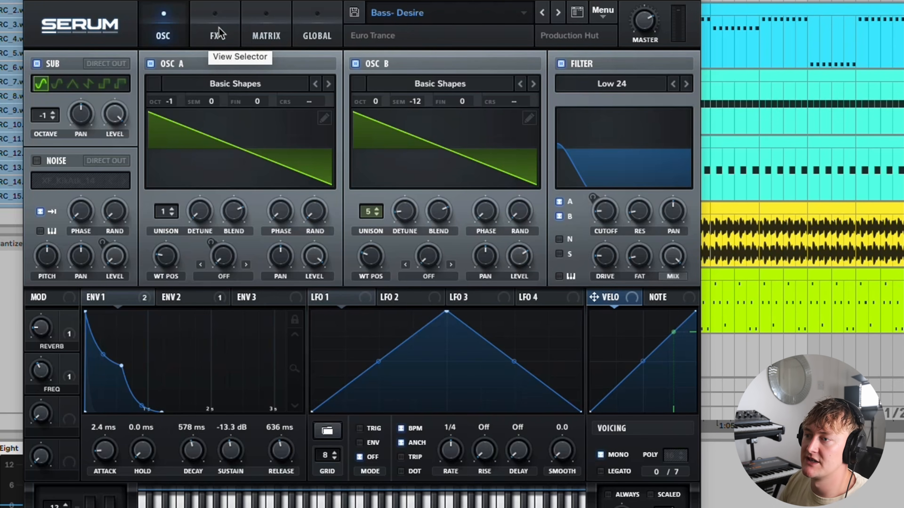
- Examine the bass patch's effects chain and EQ frequency modulation, and return to the oscillator view
left_click(215, 35)
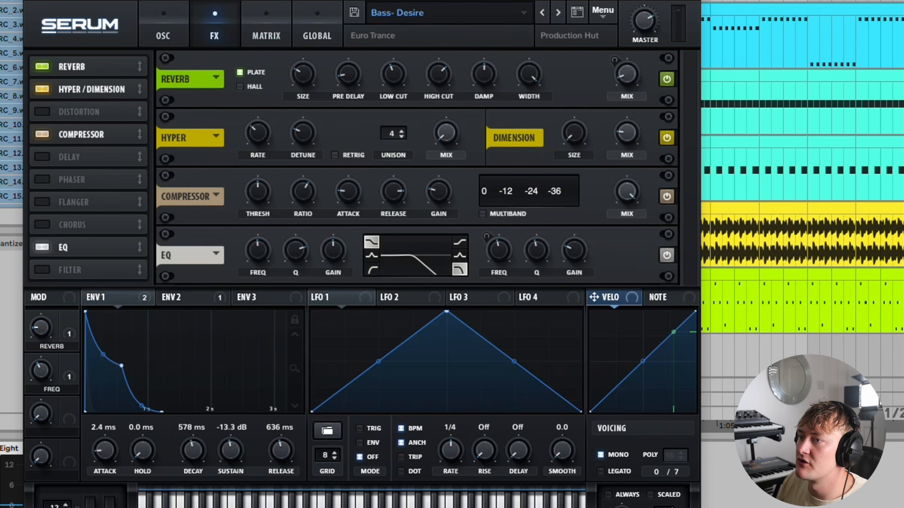
mouse_move(627, 134)
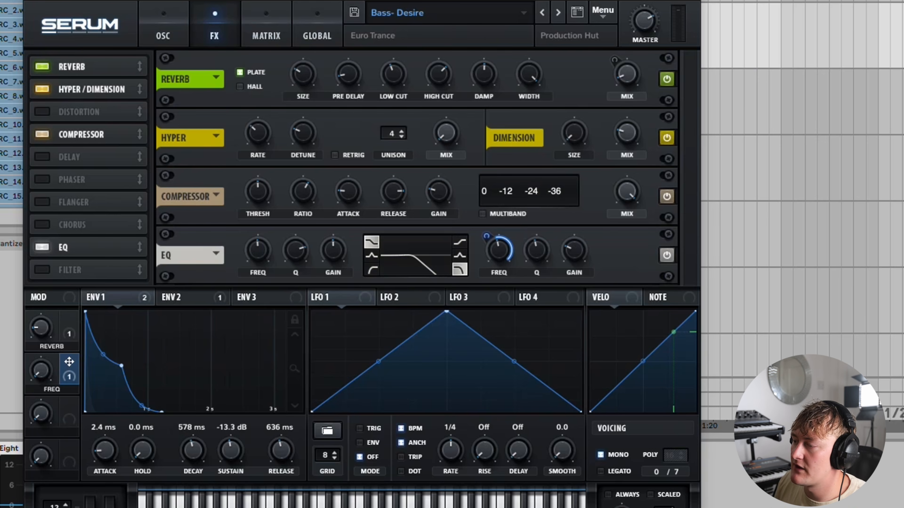
left_click(164, 34)
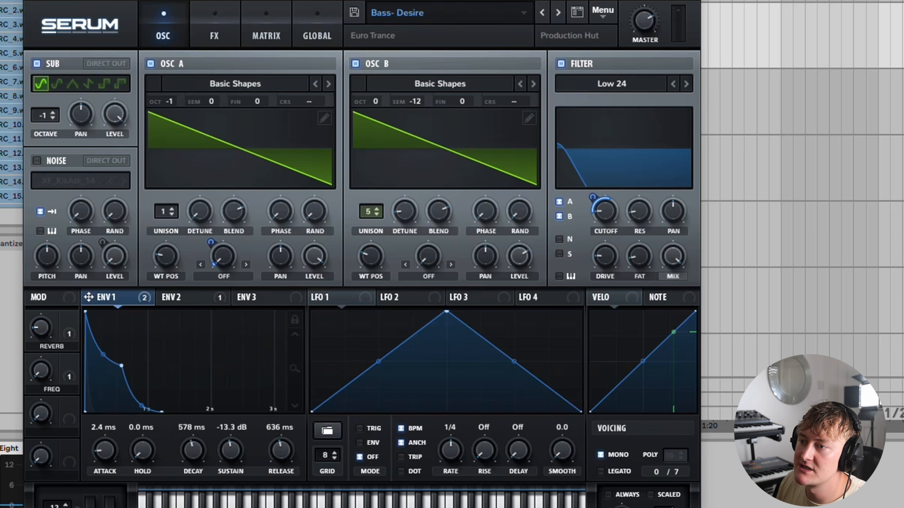
- Reassign ENV 1 to the filter cutoff only and shape it to 634 ms decay and -21.4 dB sustain while playing the bass
right_click(90, 299)
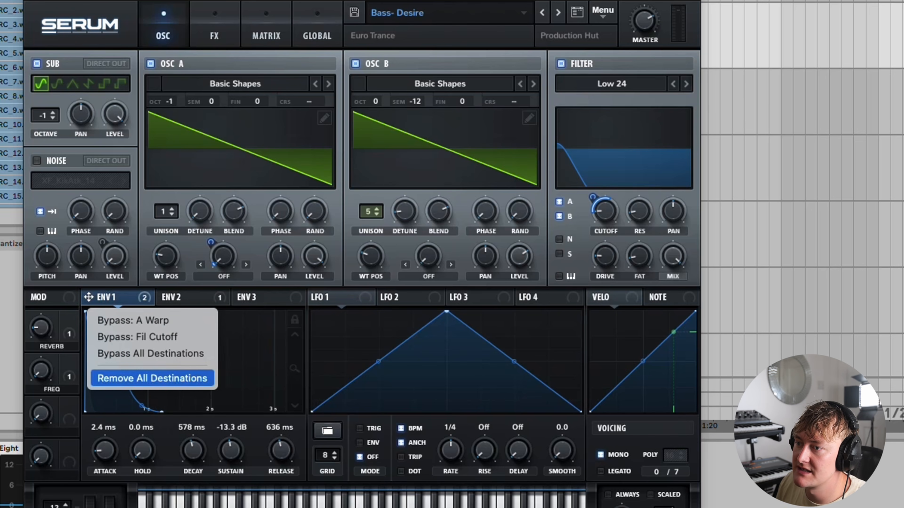
left_click(143, 375)
mouse_move(122, 365)
left_mouse_down()
mouse_move(153, 369)
mouse_move(133, 376)
left_mouse_up()
left_click_drag(89, 297, 605, 215)
key("space")
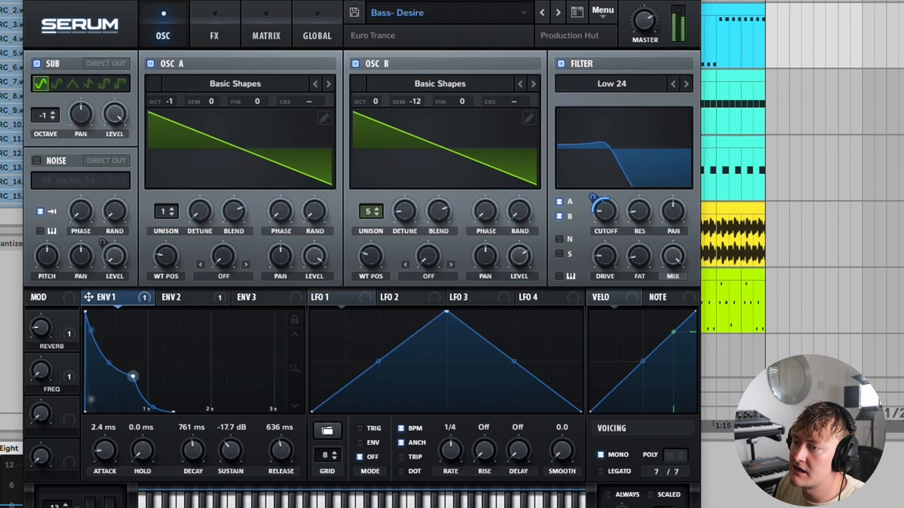
mouse_move(133, 376)
left_mouse_down()
mouse_move(112, 320)
mouse_move(101, 409)
mouse_move(158, 409)
mouse_move(189, 356)
mouse_move(274, 385)
mouse_move(281, 338)
mouse_move(205, 339)
mouse_move(134, 357)
mouse_move(114, 388)
mouse_move(134, 385)
mouse_move(125, 384)
left_mouse_up()
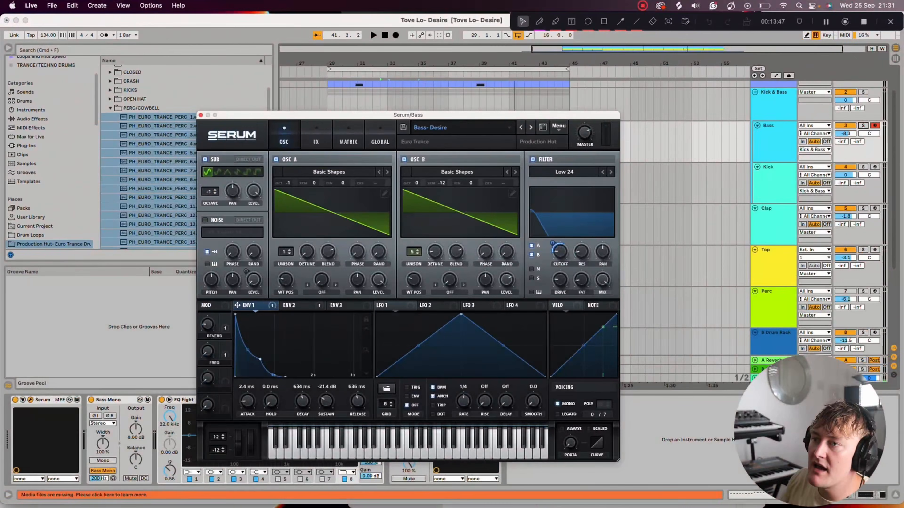
- Close the Serum window and open the Pad track's first MIDI clip for viewing with playback stopped
left_click(200, 115)
scroll(452, 213, "down", 5)
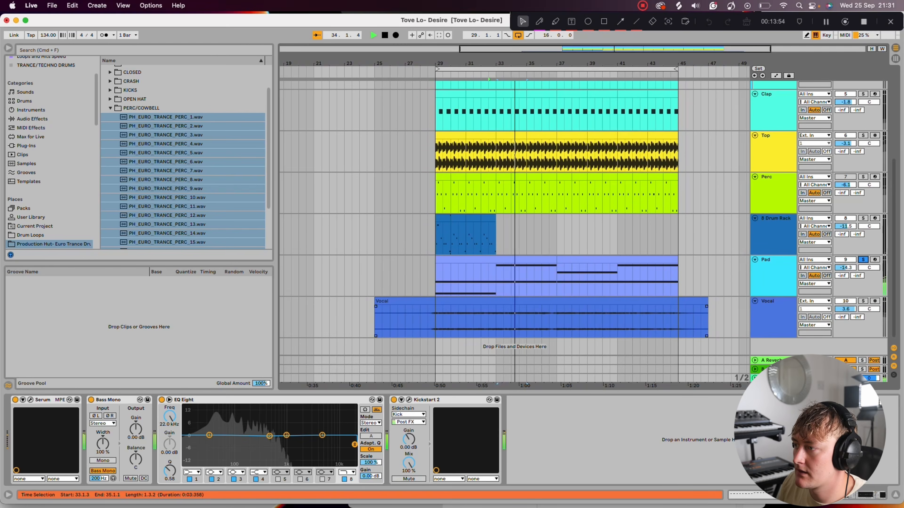
left_click(776, 260)
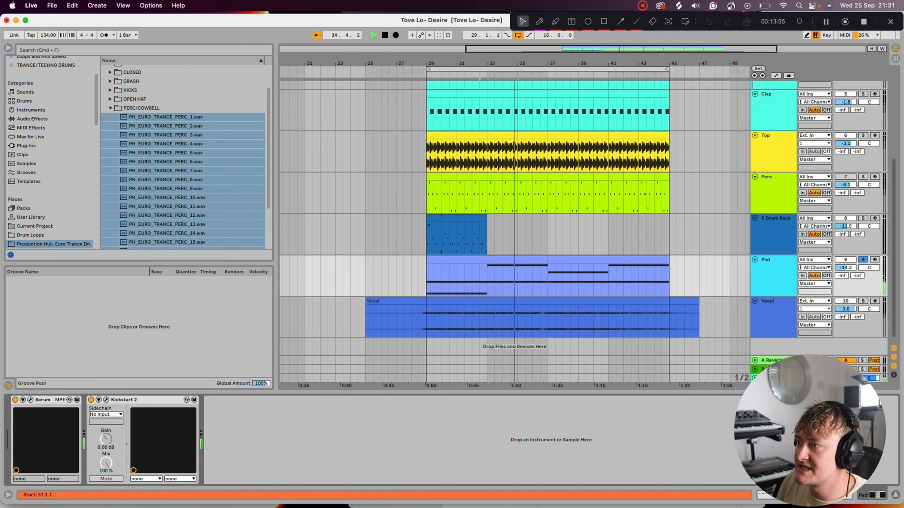
double_click(483, 259)
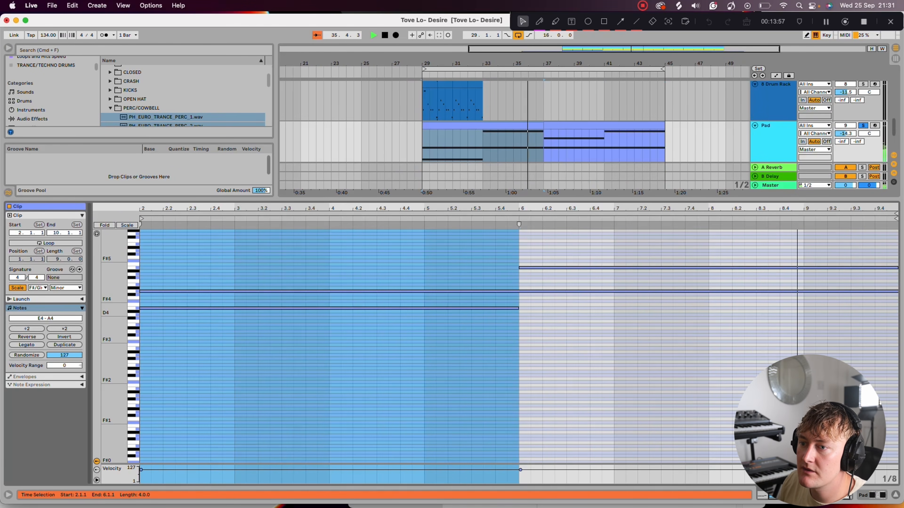
key("space")
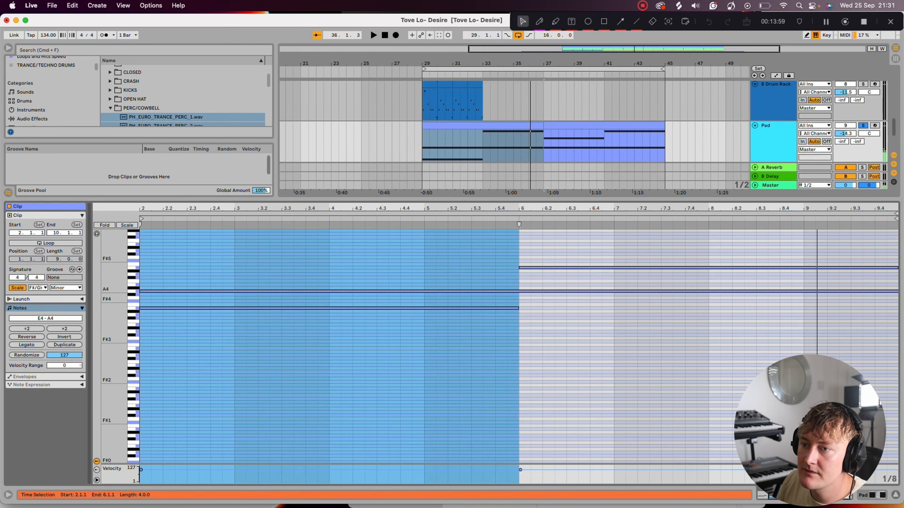
- Examine the Pad clip's sustained A4 note and the lower and higher notes that change around it
left_click(462, 291)
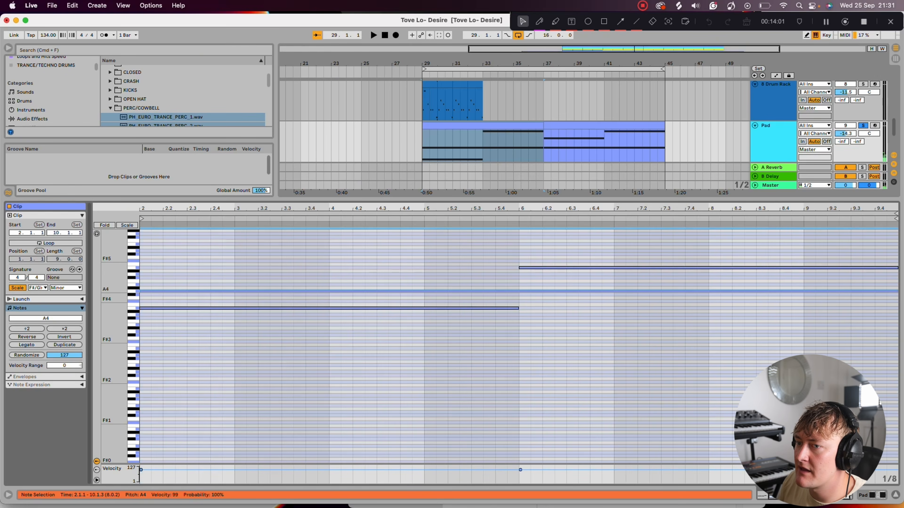
left_click(545, 269)
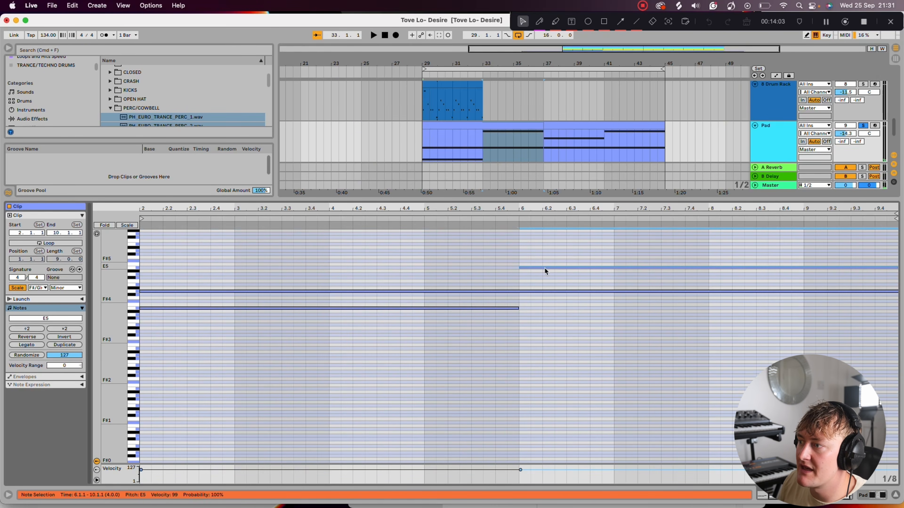
left_click_drag(484, 309, 590, 309)
key("super+z")
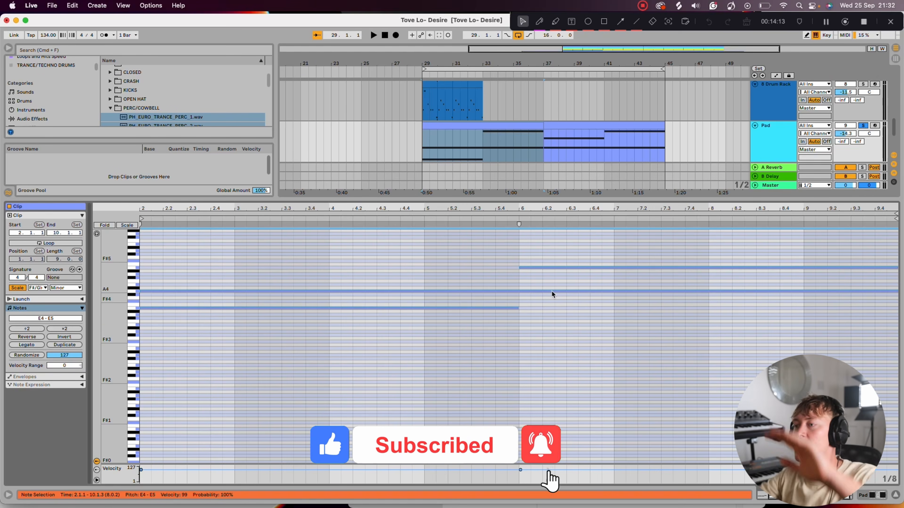
left_click(500, 329)
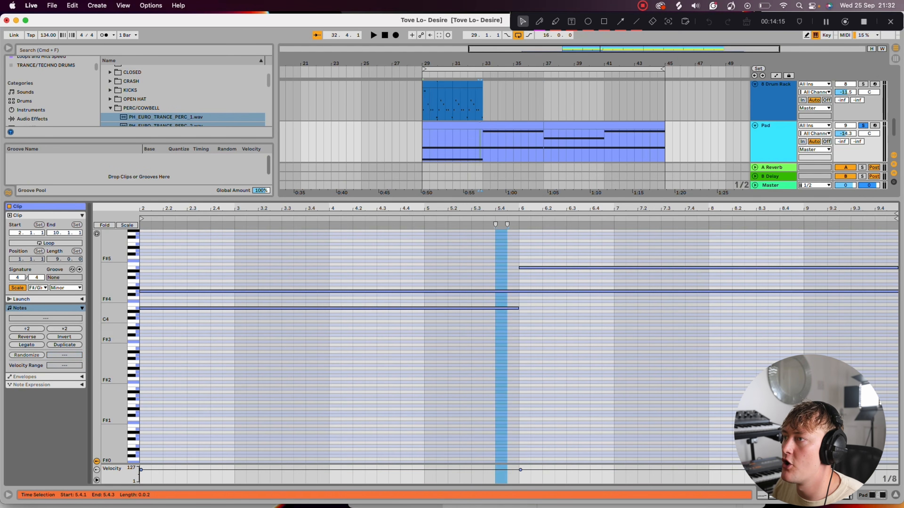
- Close the Pad track's first clip and open its second MIDI clip, starting at bar 37, to view its notes
key("super+alt+l")
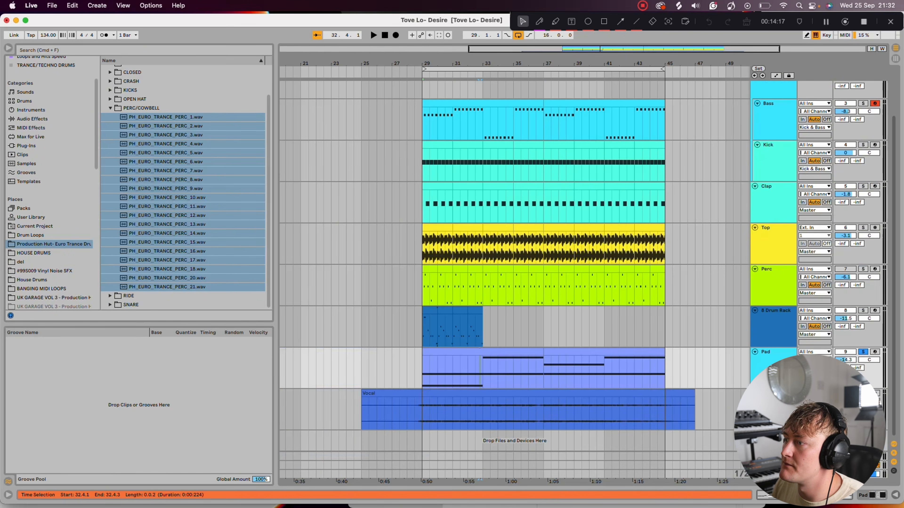
left_click(588, 370)
double_click(592, 355)
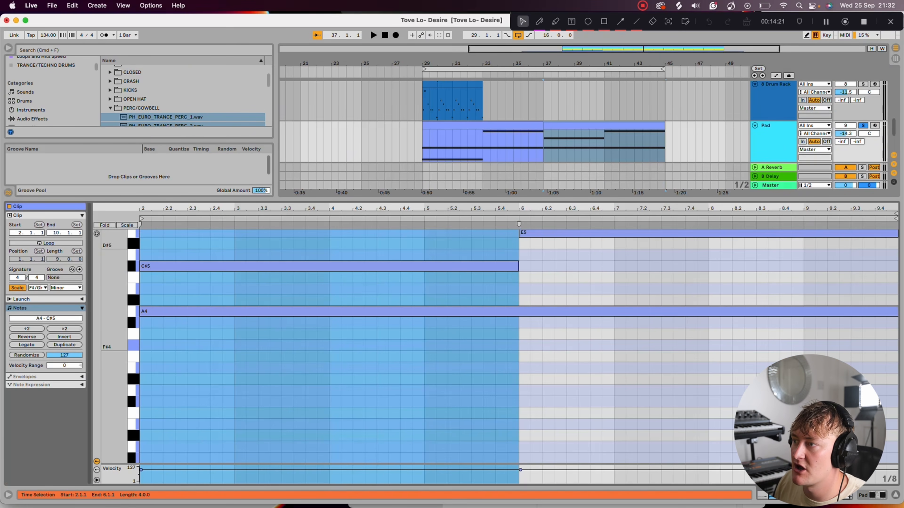
- Show the Pad track's devices, open its Serum patch and audition the sound briefly
left_click(895, 495)
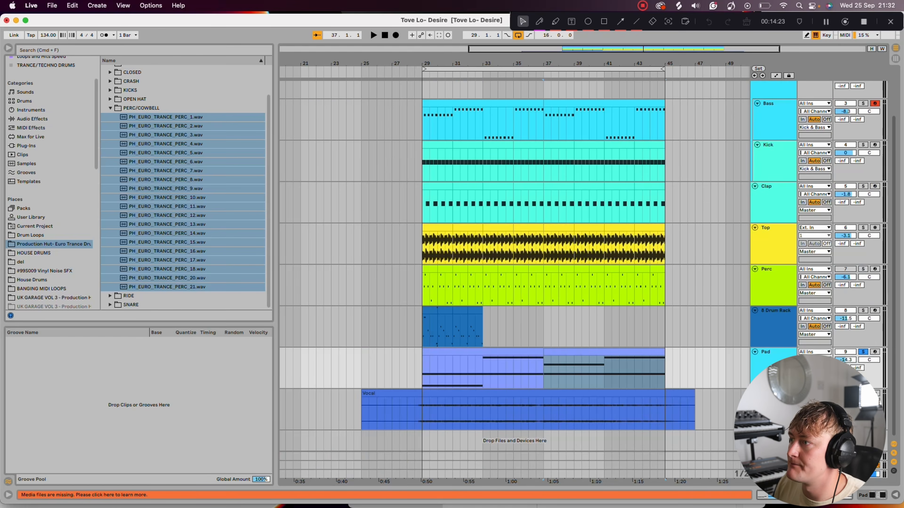
double_click(773, 367)
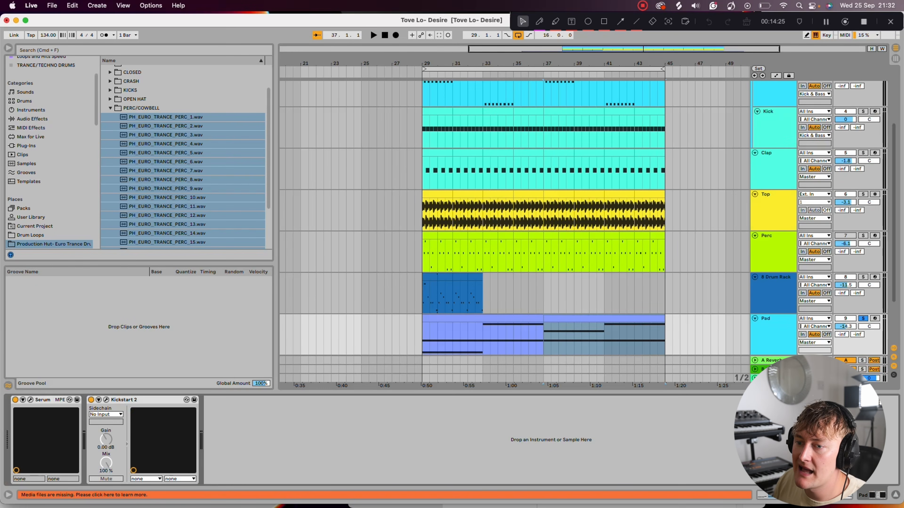
left_click(31, 400)
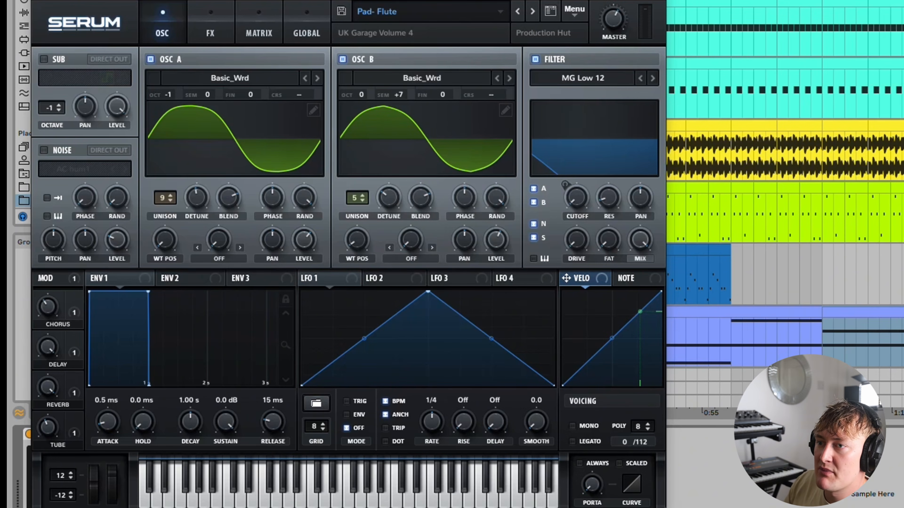
key("space")
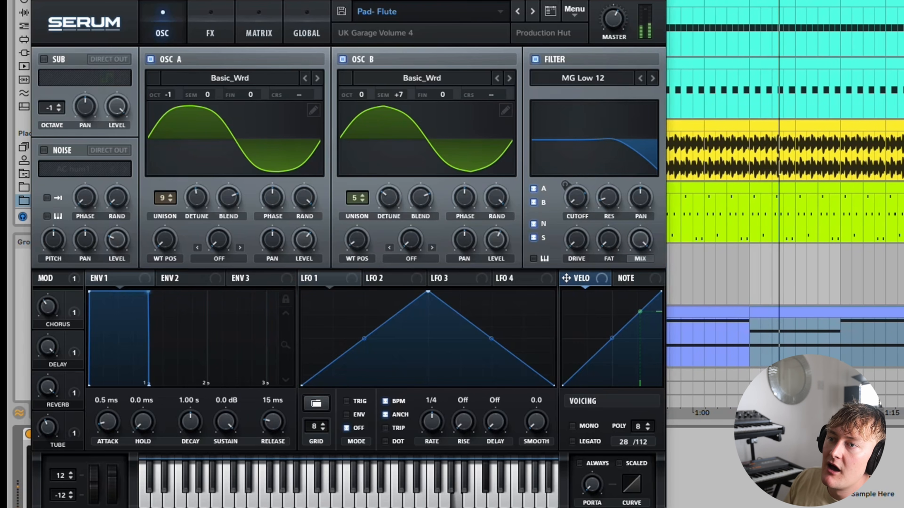
key("space")
- Choose the Analog wavetable Basic_Wrd for oscillator A of the pad patch
left_click(229, 79)
mouse_move(249, 96)
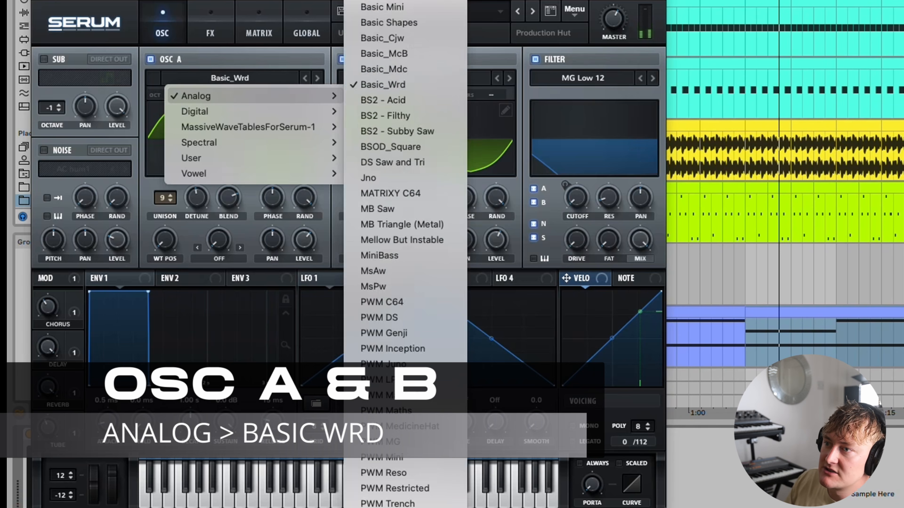
left_click(383, 85)
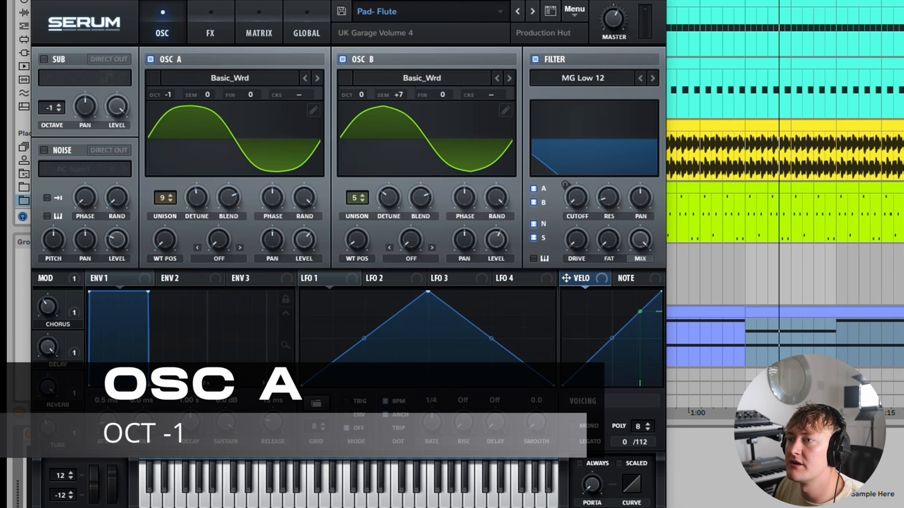
- Audition the pad with oscillator B lowered to 0 semitones, and restore its semitone offset to +7
left_click_drag(398, 94, 398, 124)
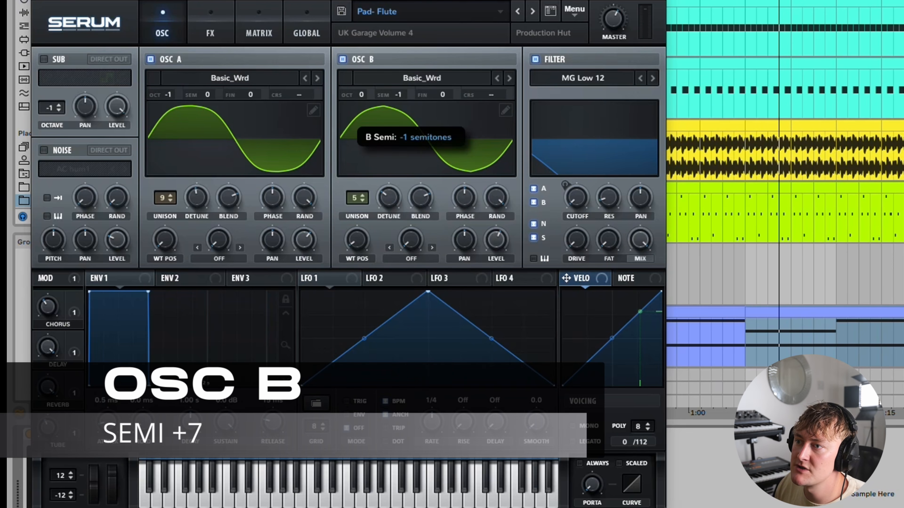
key("space")
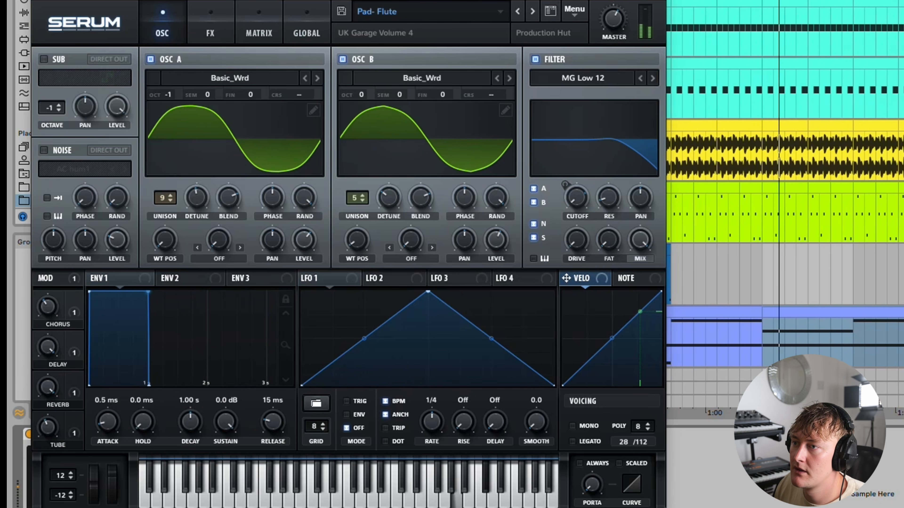
left_click_drag(399, 94, 399, 70)
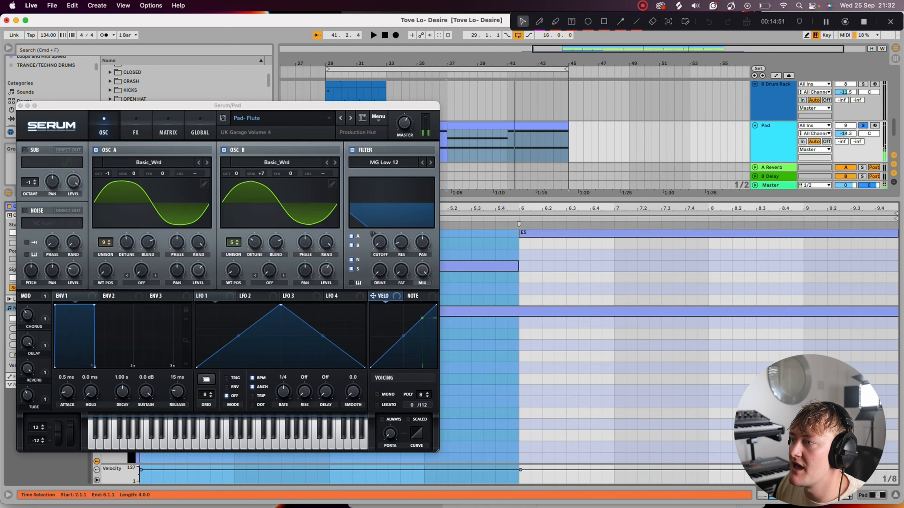
- Close Serum and stack a copy of the second Pad clip's notes above the originals, at G#5, C6 and D#6
left_click(21, 106)
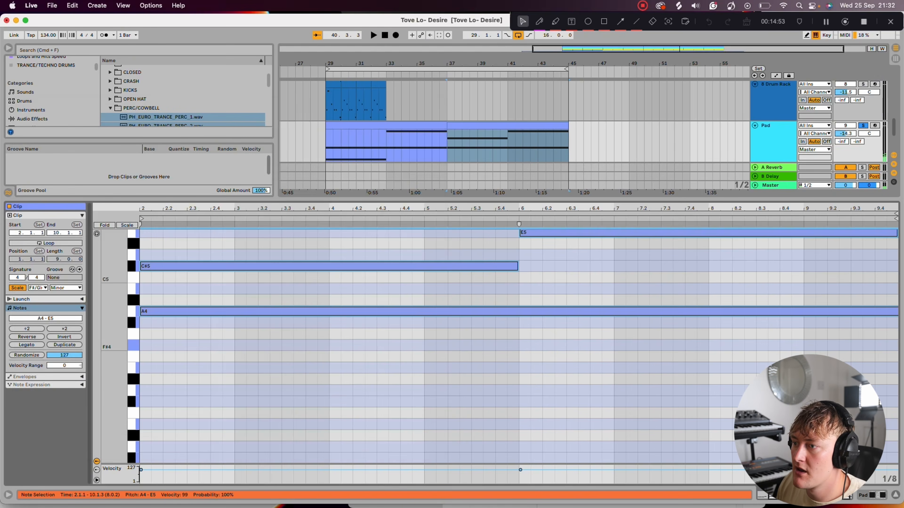
scroll(494, 345, "up", 3)
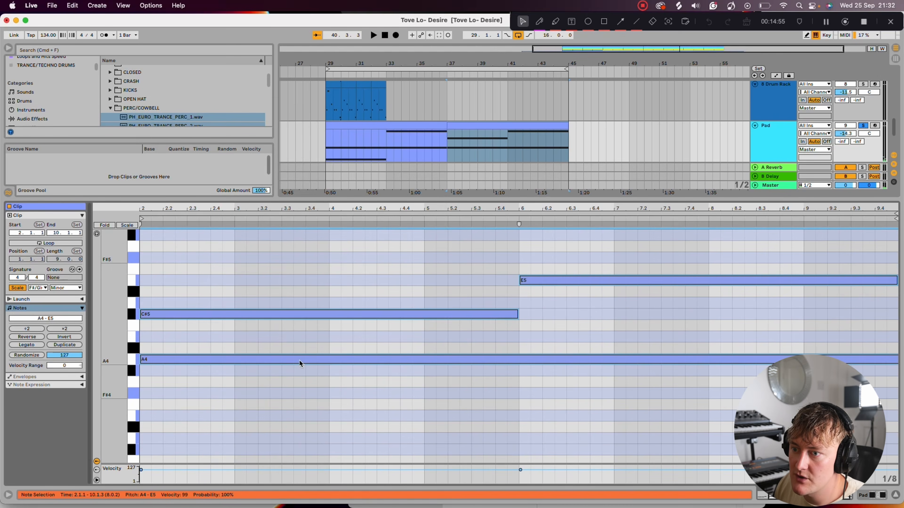
left_click_drag(300, 361, 299, 315)
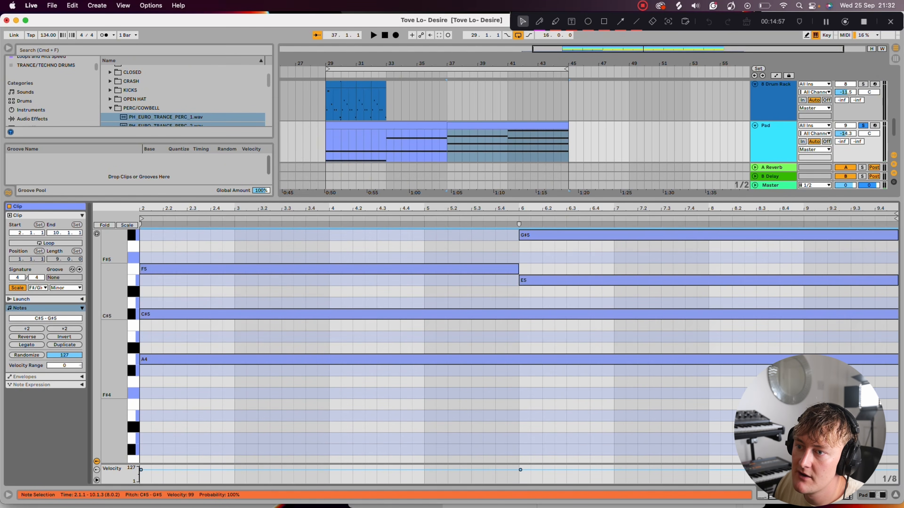
key("Up")
key("Up")
key("Up")
left_click_drag(300, 280, 300, 235)
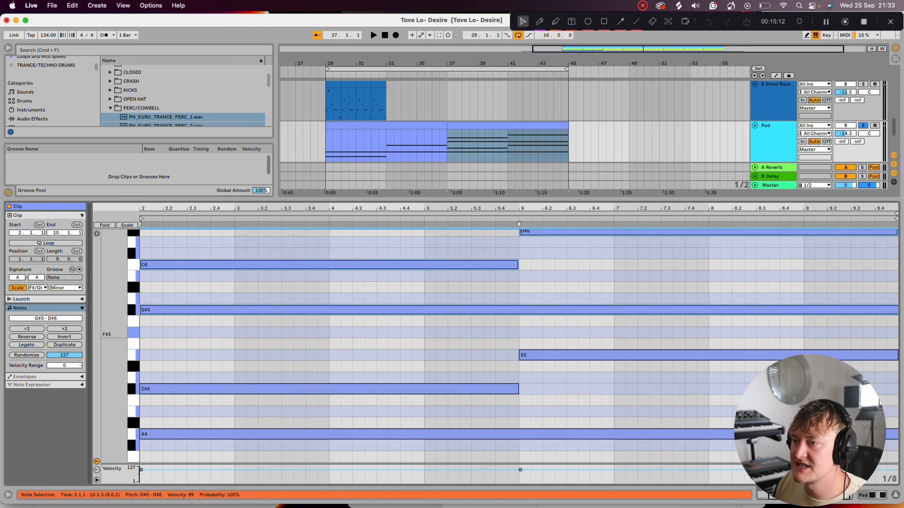
- Select and delete the copied higher notes from the second Pad clip
left_click(449, 355)
left_click_drag(254, 236, 812, 464)
left_click_drag(432, 234, 885, 463)
left_click_drag(434, 329, 664, 231)
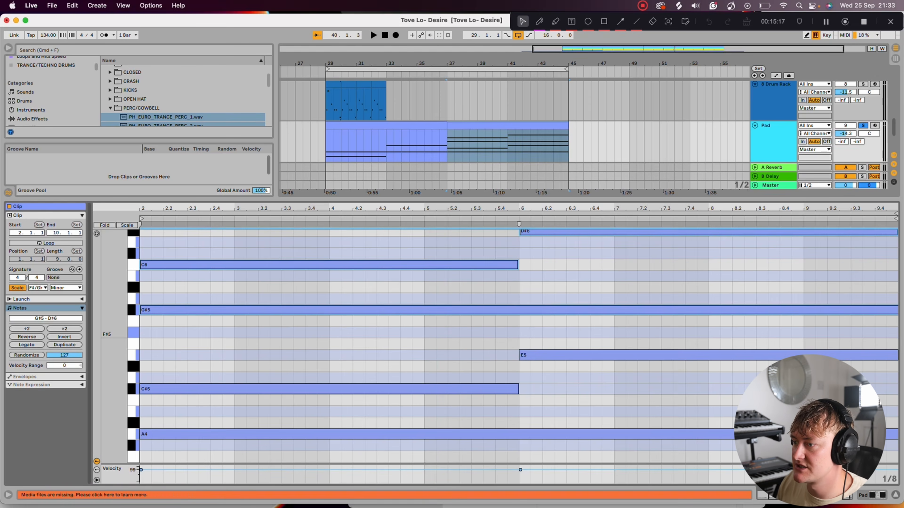
key("Delete")
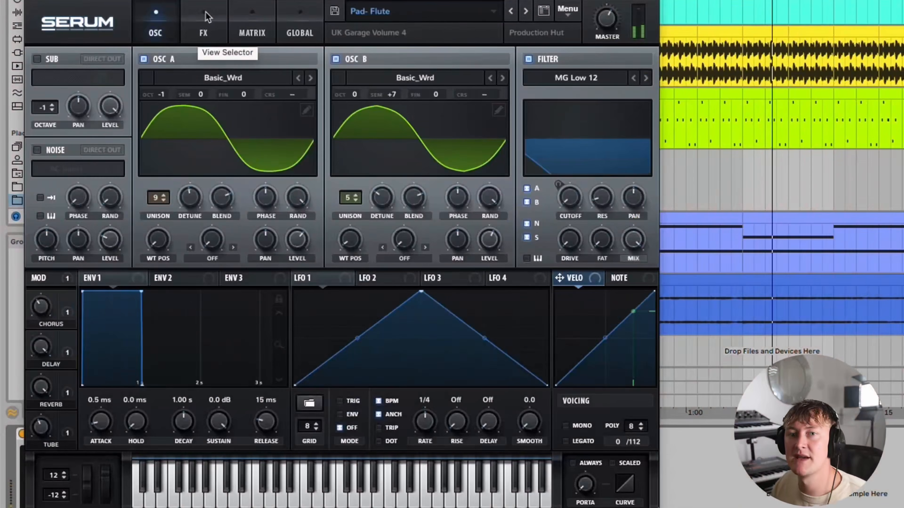
- Examine the pad patch's effects chain of distortion, chorus, delay and reverb, and close the Serum window
left_click(203, 28)
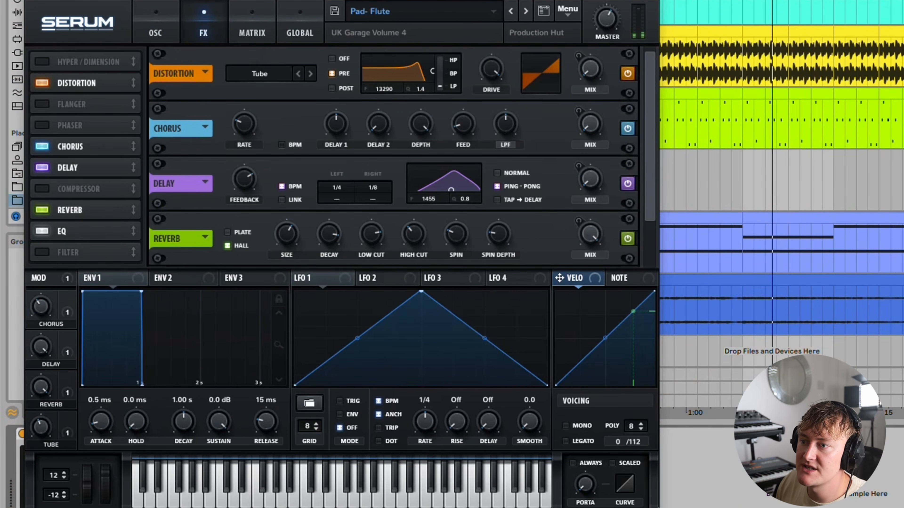
mouse_move(330, 239)
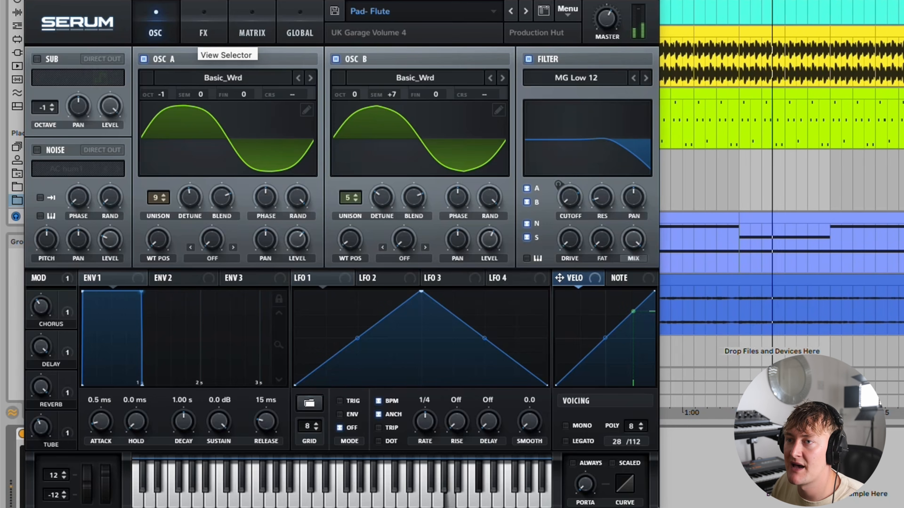
left_click(220, 36)
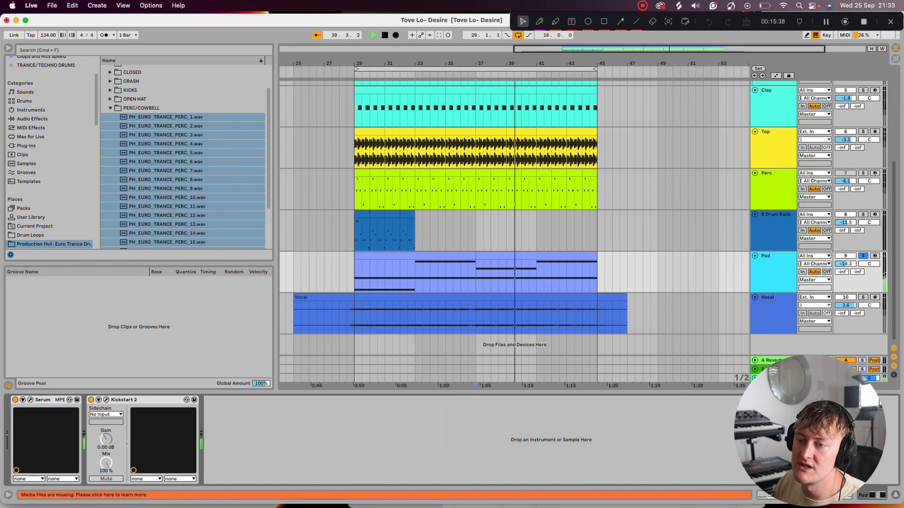
- Open Kickstart 2 on the Pad track, keep its mix at 100% and set the ducking length to 1/8 note
left_click(107, 400)
left_click_drag(70, 190, 71, 153)
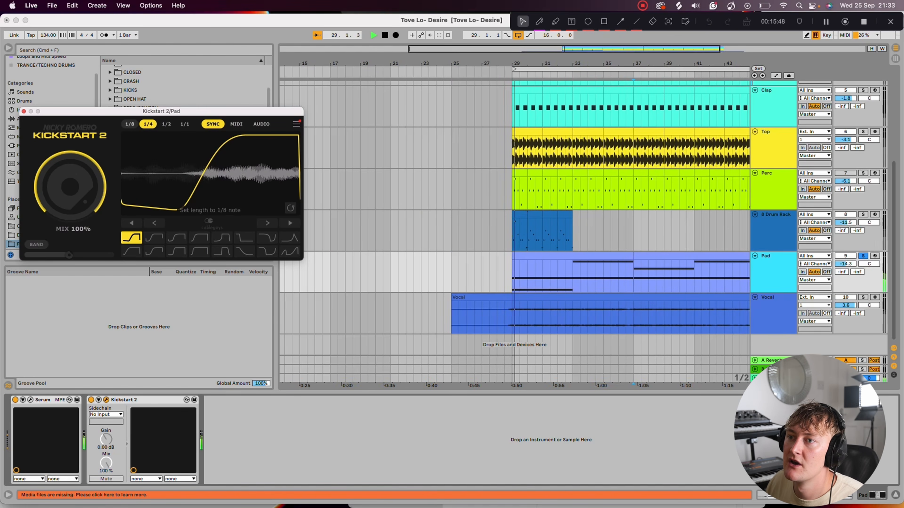
left_click(129, 124)
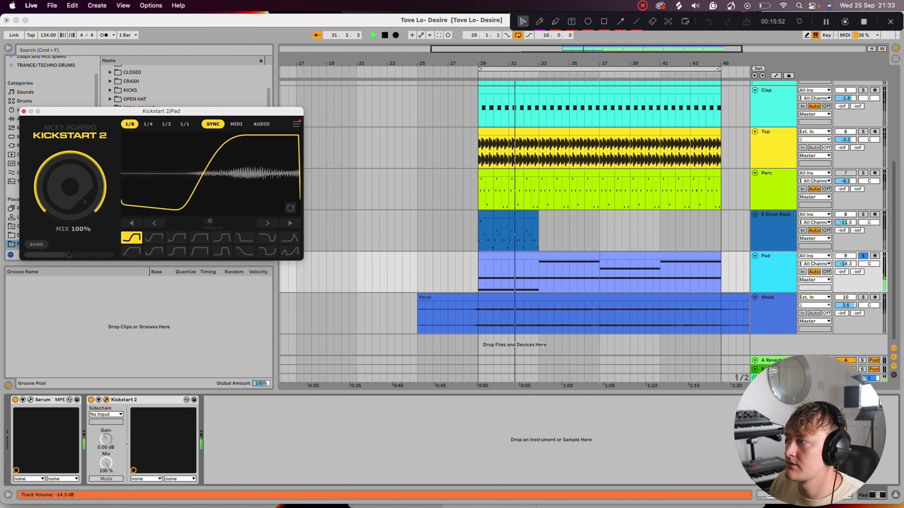
- Raise the Pad track's volume to -1.2 dB and turn off its solo to hear it with the other tracks
left_click_drag(846, 263, 845, 243)
left_click(863, 256)
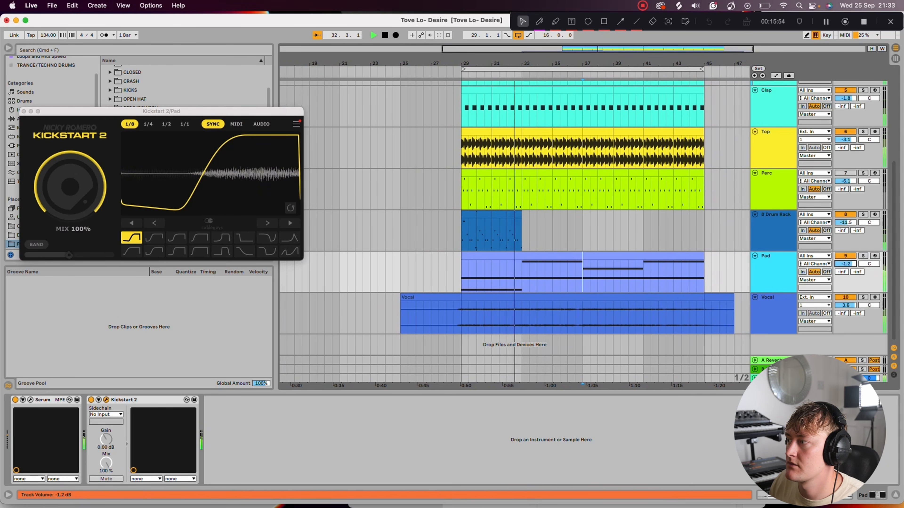
- Set the Pad's Kickstart 2 ducking length to 1/4 note and its mix to 51%
left_click(148, 123)
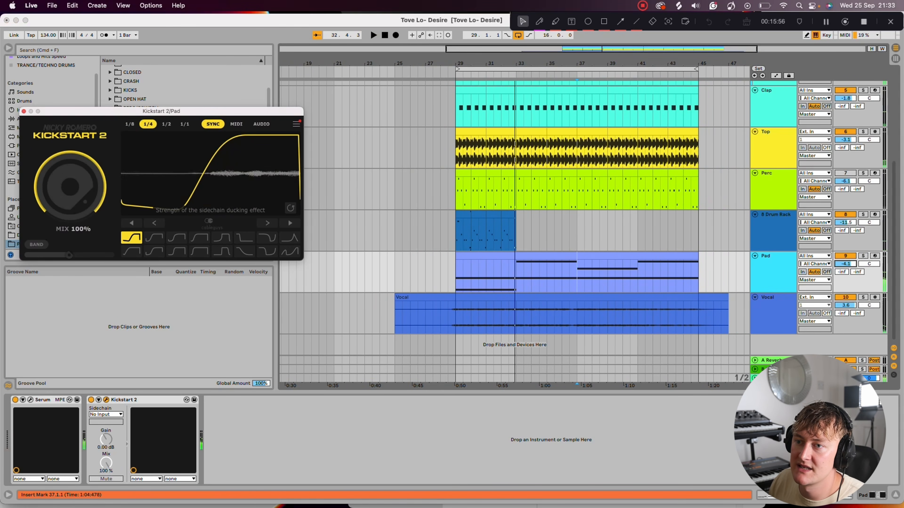
left_click_drag(70, 186, 70, 214)
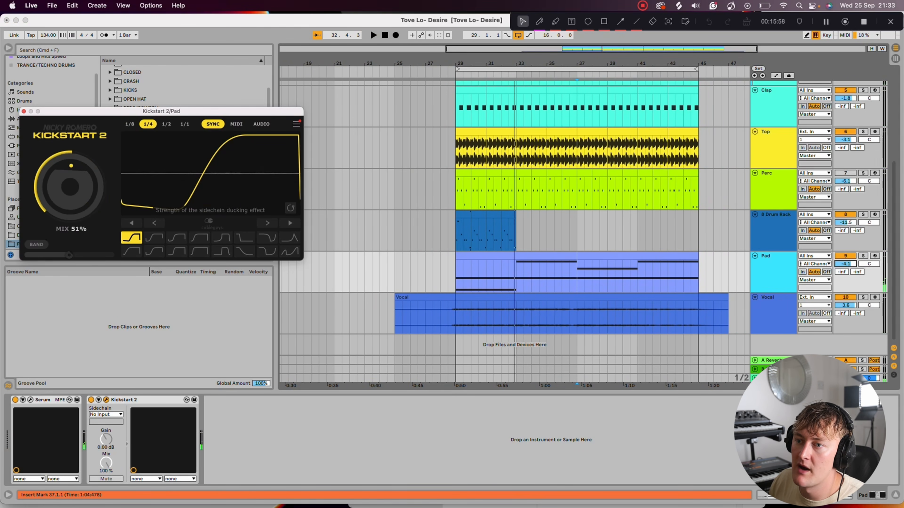